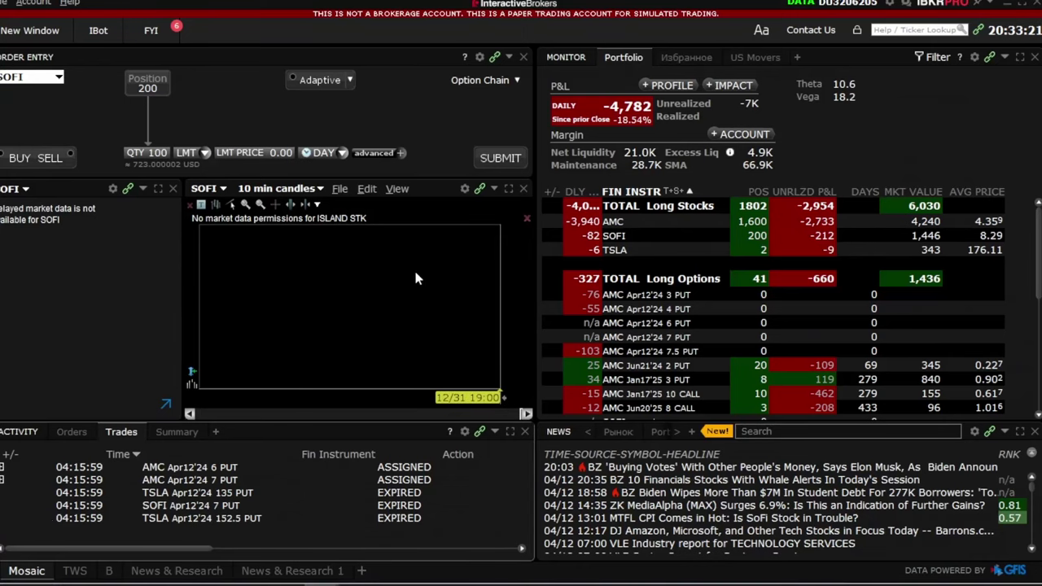
Step: Look through the portfolio positions, and widen the AMC Probability Lab window to show more strategy scanner columns
scroll(716, 291, down, 5)
scroll(717, 292, up, 5)
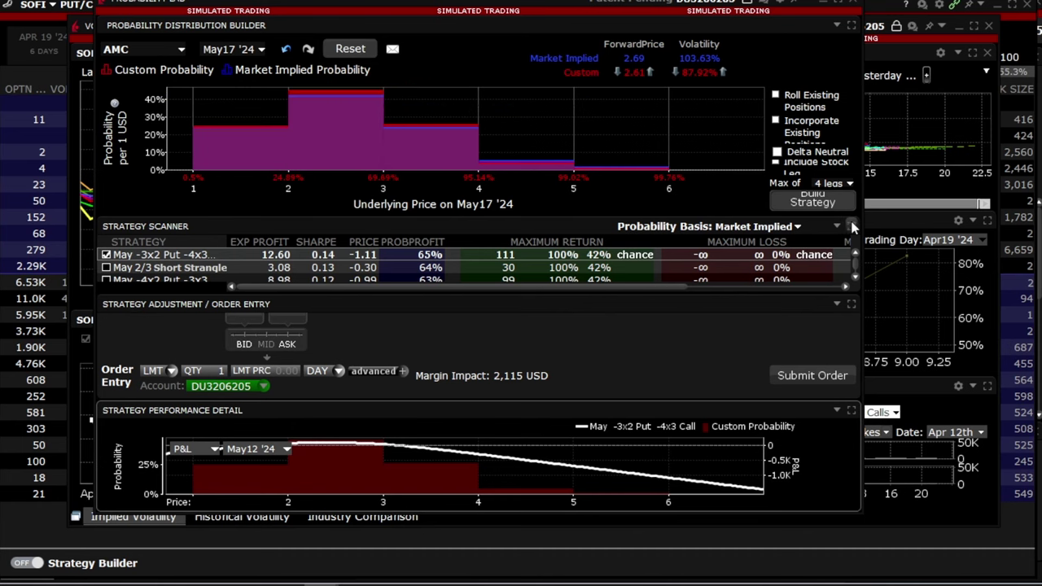
drag(864, 203, 975, 203)
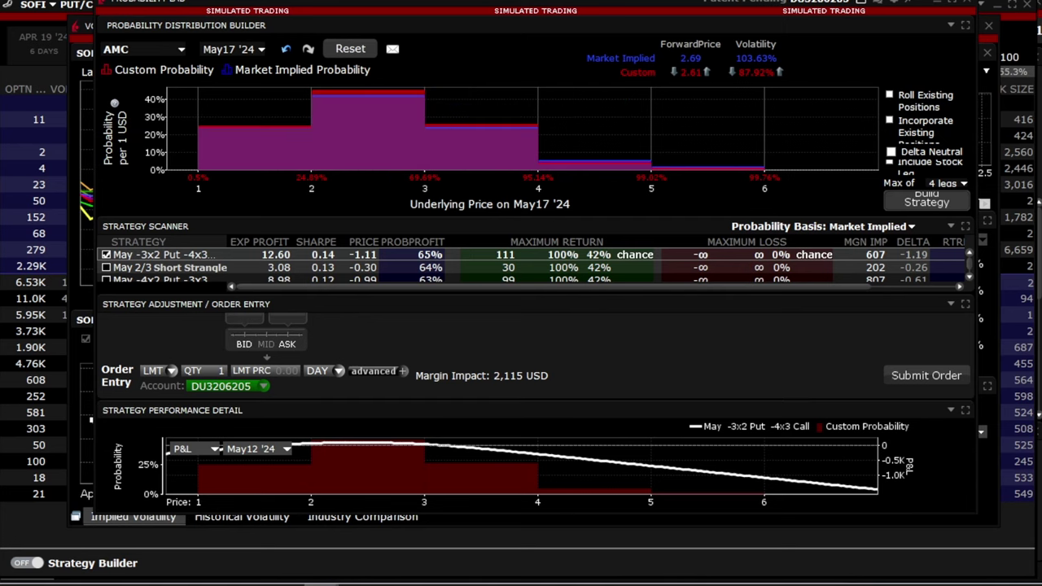
Step: Switch to the Google Sheets results and review the AMC sheet comparing the managed strategy with AMC by date
mouse_move(358, 579)
click(745, 527)
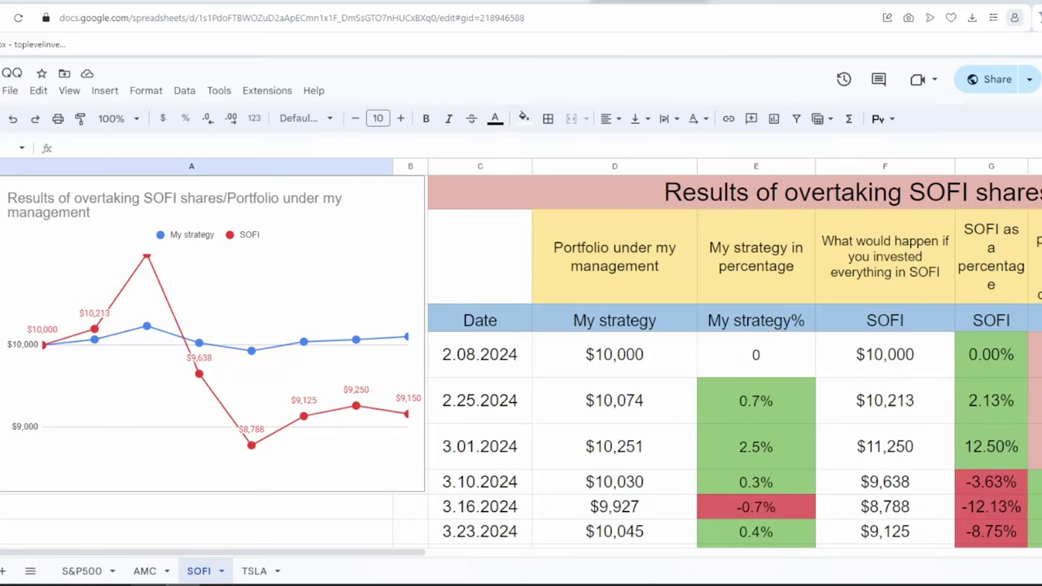
click(155, 567)
scroll(431, 278, down, 1)
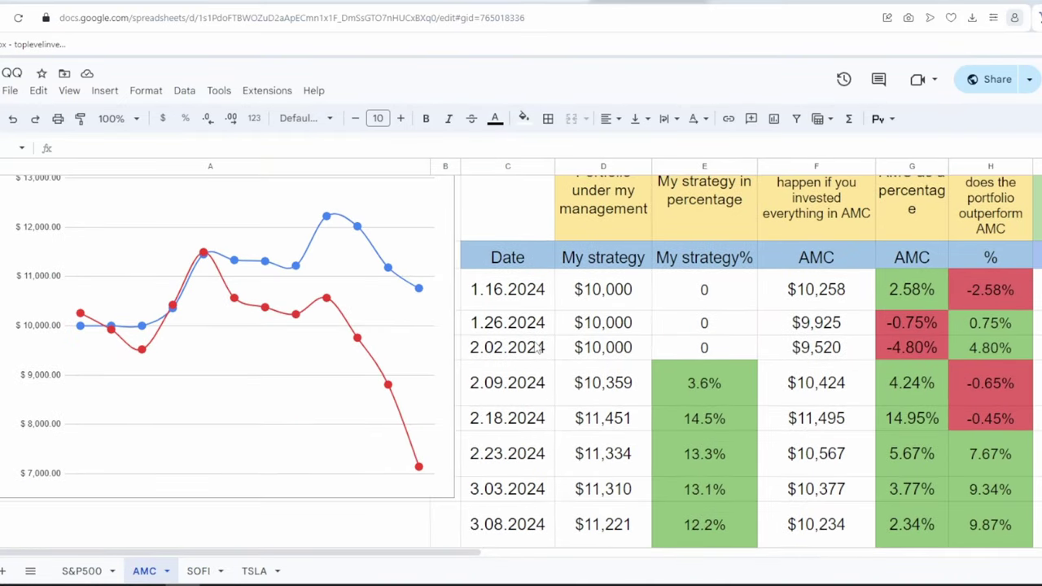
scroll(496, 280, right, 10)
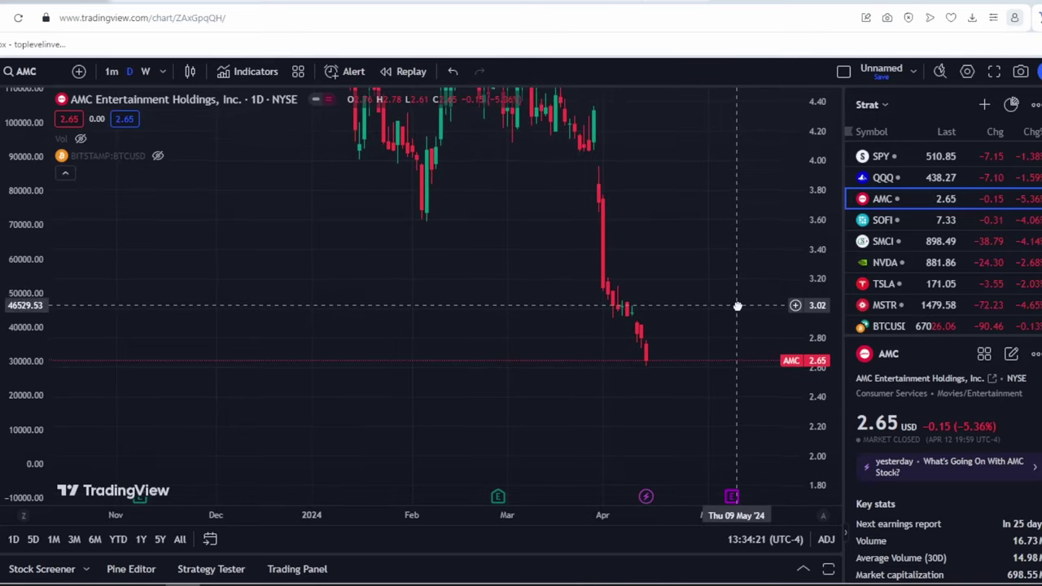
Step: Show the AMC chart in TradingView as weekly candles, framed on the decline since January 2024
scroll(735, 361, down, 3)
scroll(727, 393, up, 3)
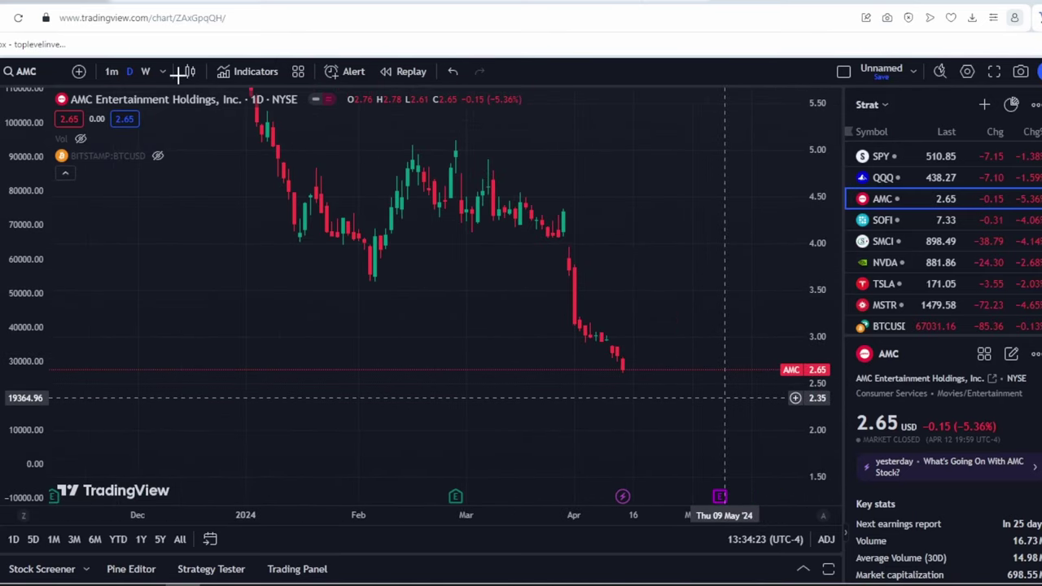
click(145, 71)
scroll(804, 382, up, 6)
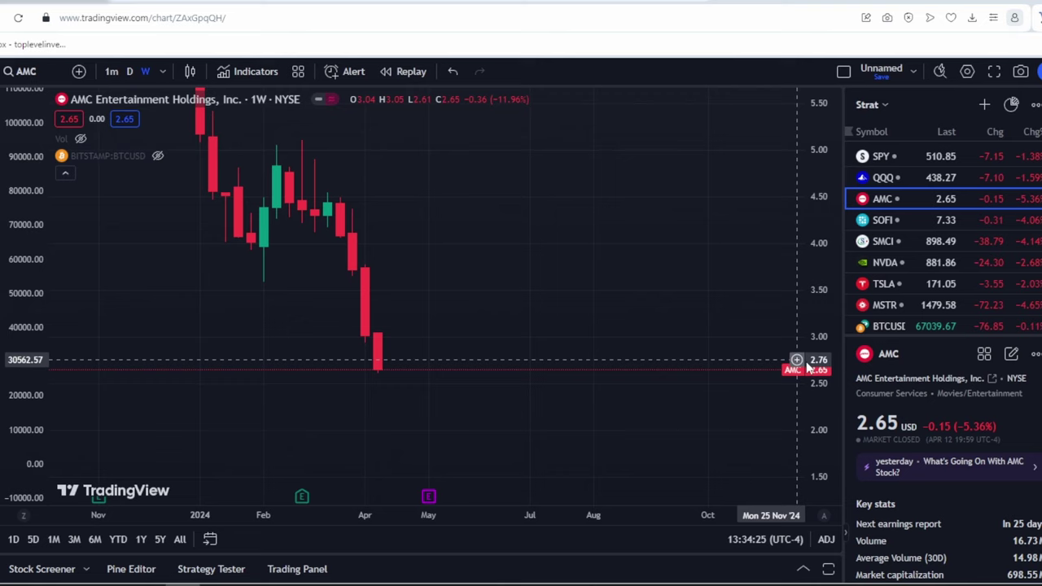
drag(807, 365, 807, 281)
drag(493, 207, 628, 241)
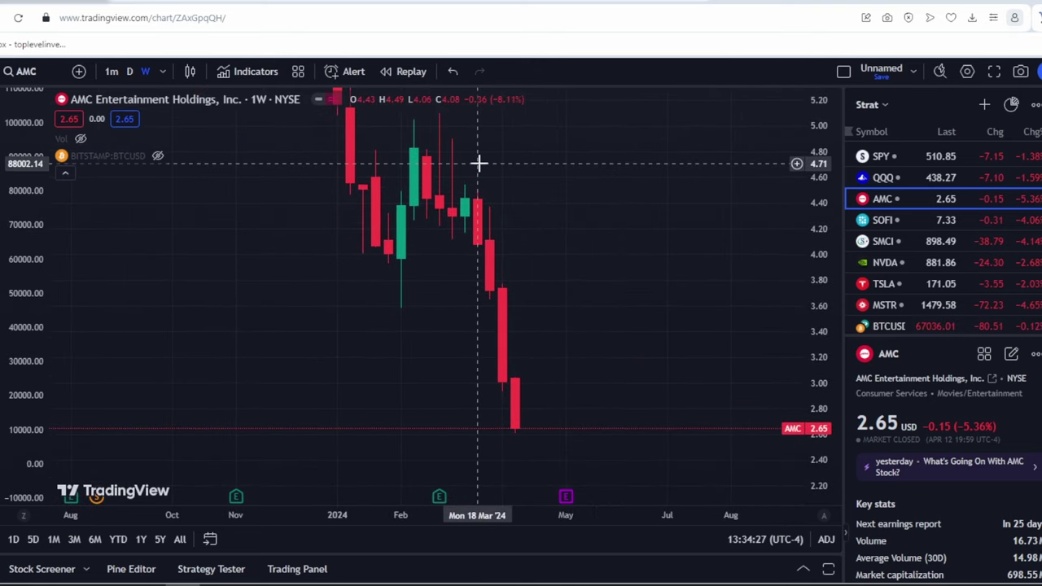
Step: Measure the percentage price drop of each of the last two weekly AMC candles, and clear the measurement
shift+click(513, 290)
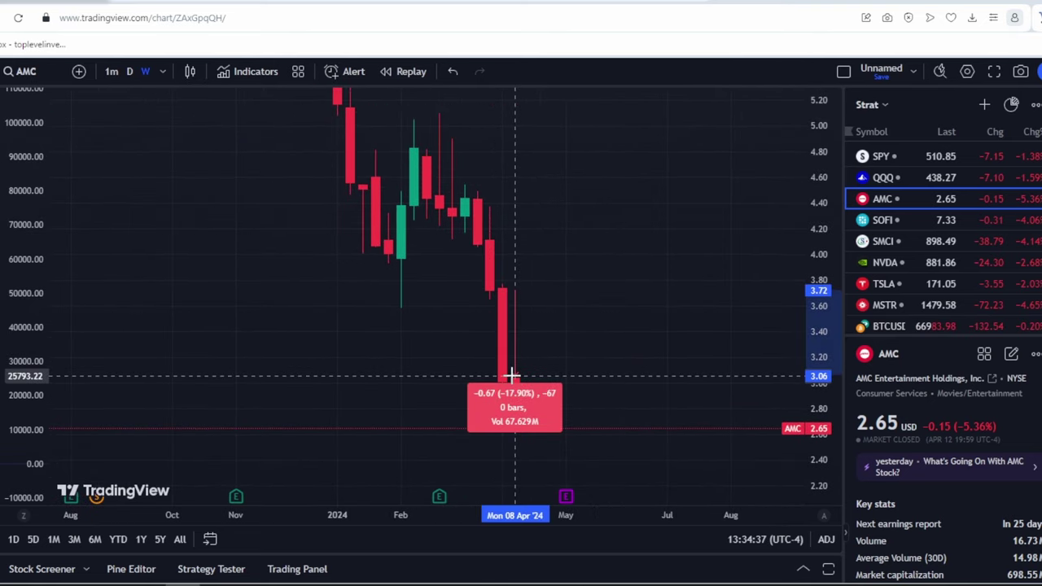
click(516, 383)
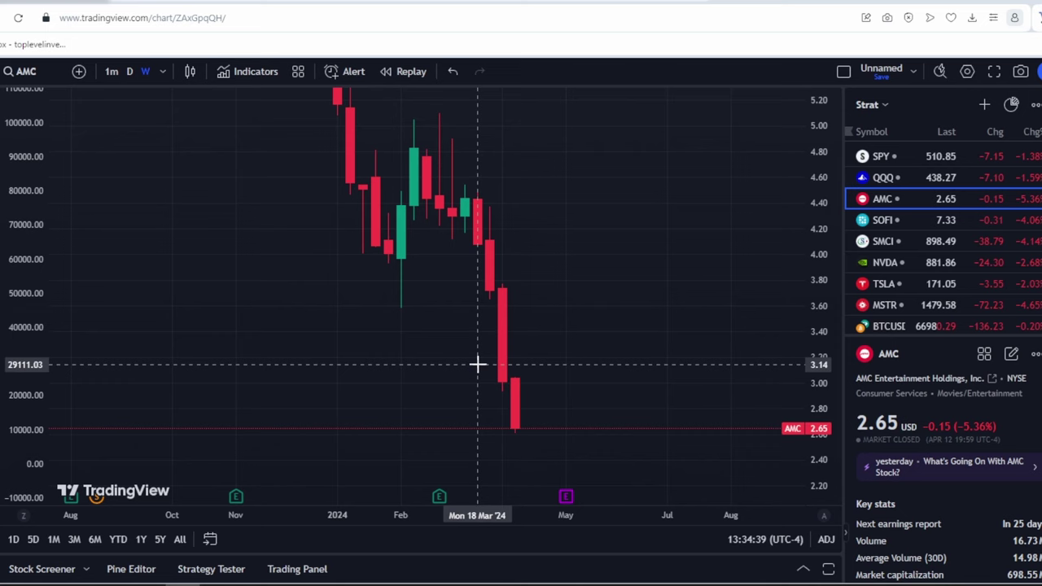
shift+click(527, 379)
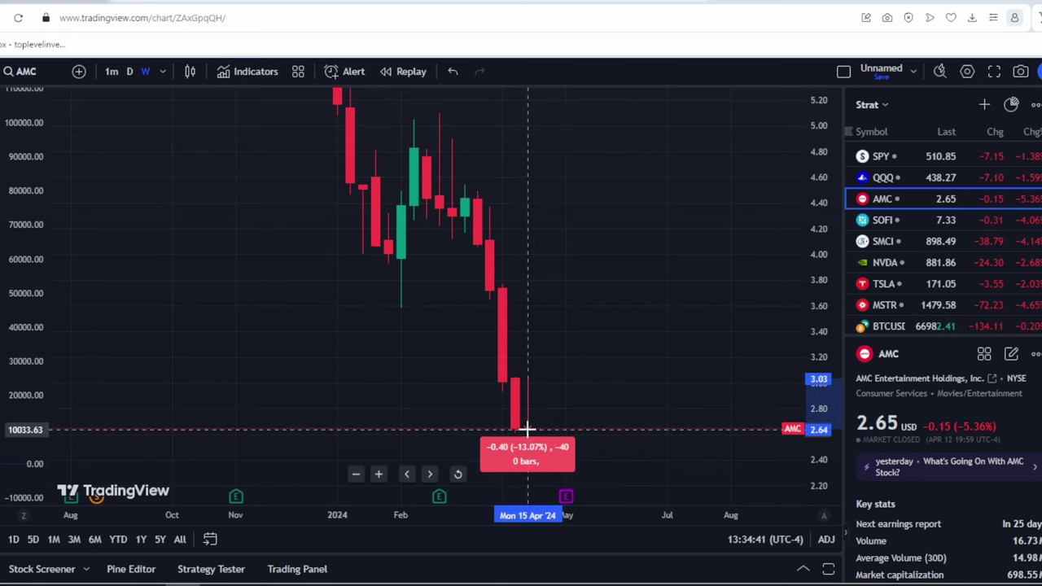
click(527, 429)
click(574, 326)
Step: Examine AMC's multi-year weekly price history and the most recent weekly candles near the current price
scroll(624, 282, down, 6)
drag(828, 315, 832, 350)
scroll(831, 349, down, 7)
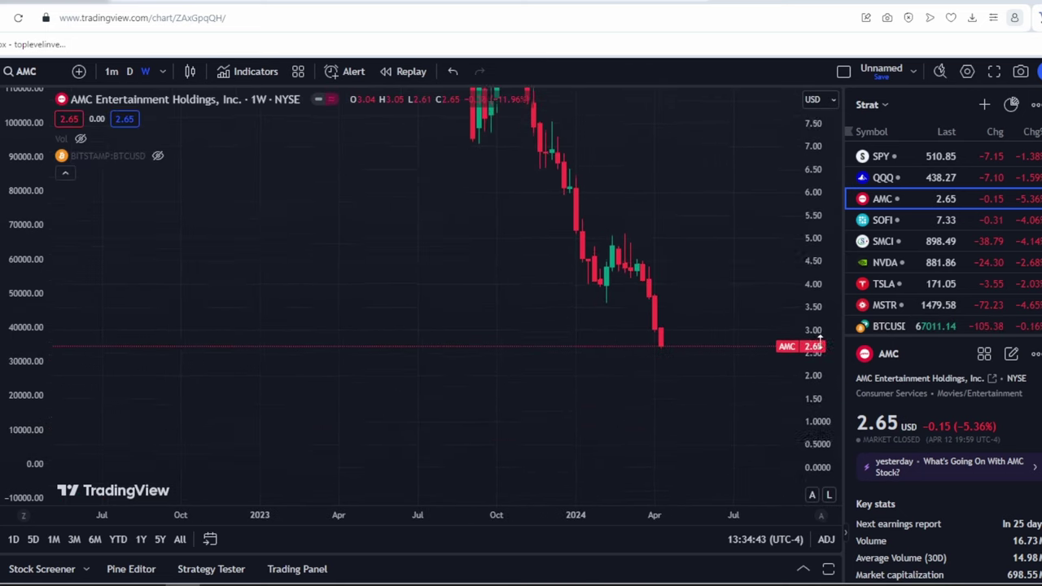
drag(743, 225, 740, 393)
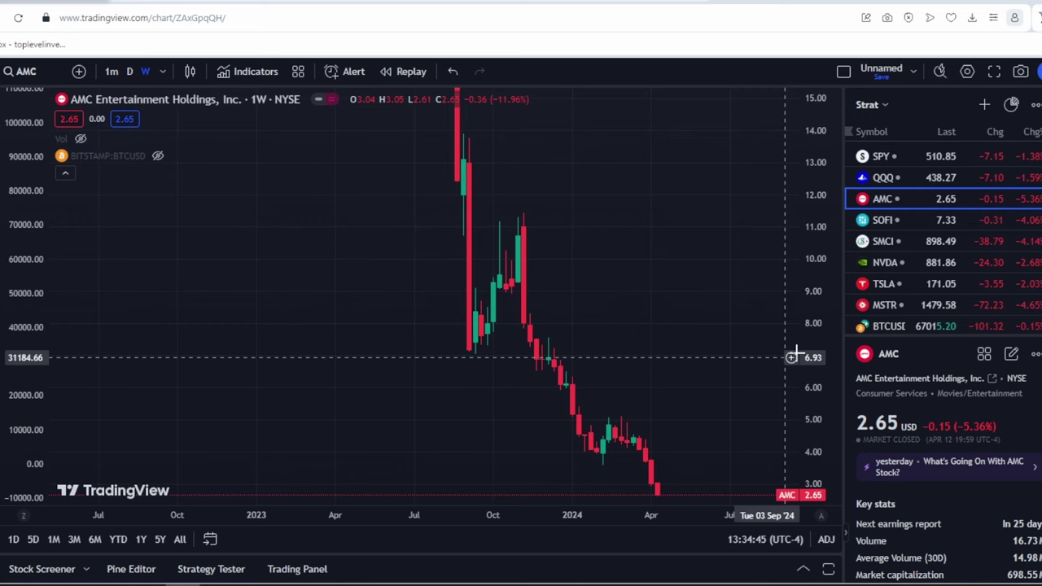
scroll(808, 349, down, 5)
scroll(757, 337, down, 6)
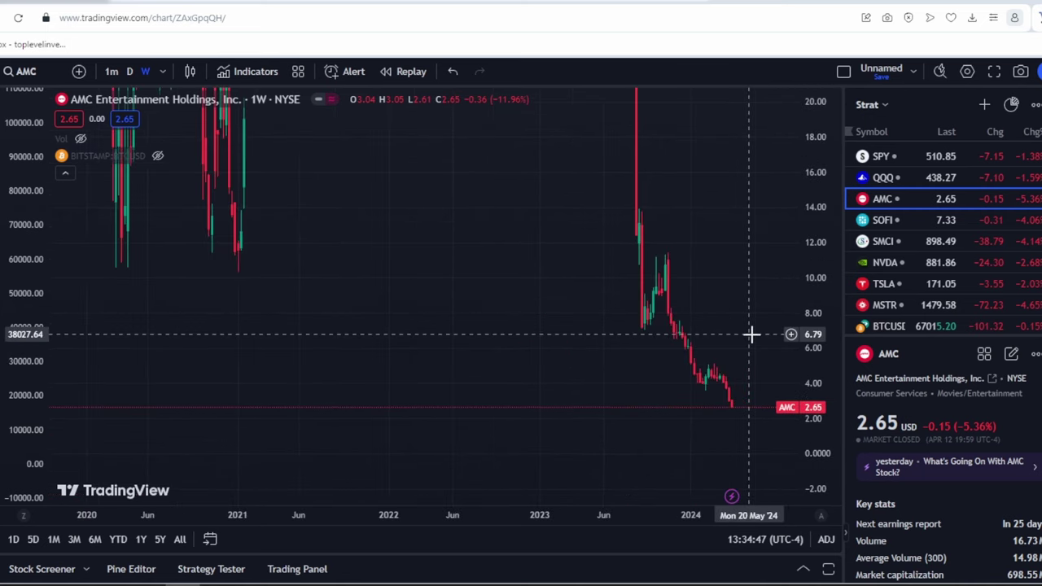
scroll(751, 335, up, 5)
drag(751, 324, 738, 209)
scroll(825, 329, up, 6)
scroll(706, 305, up, 5)
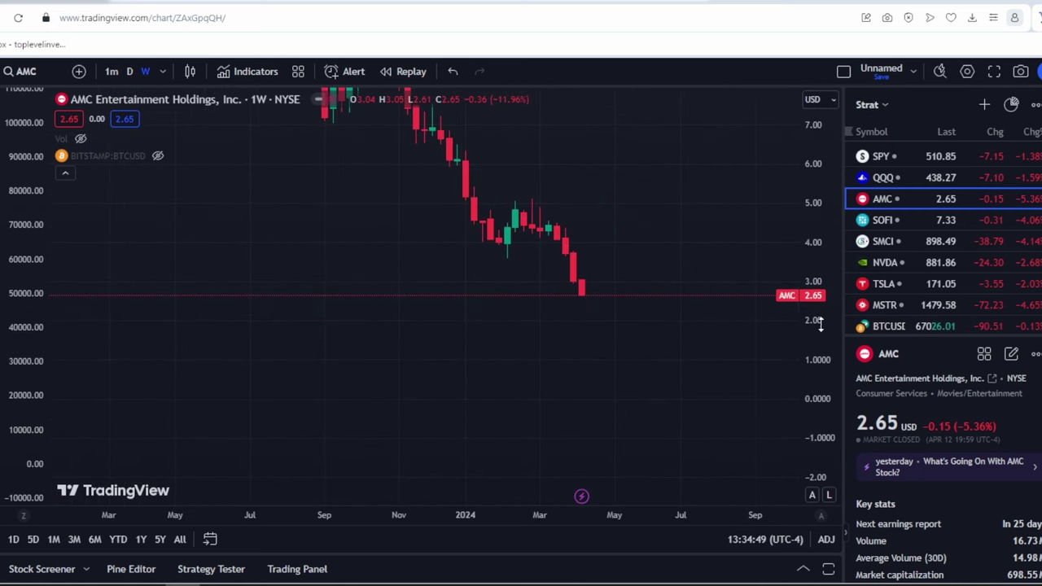
scroll(818, 326, up, 8)
scroll(676, 342, up, 3)
drag(655, 352, 690, 392)
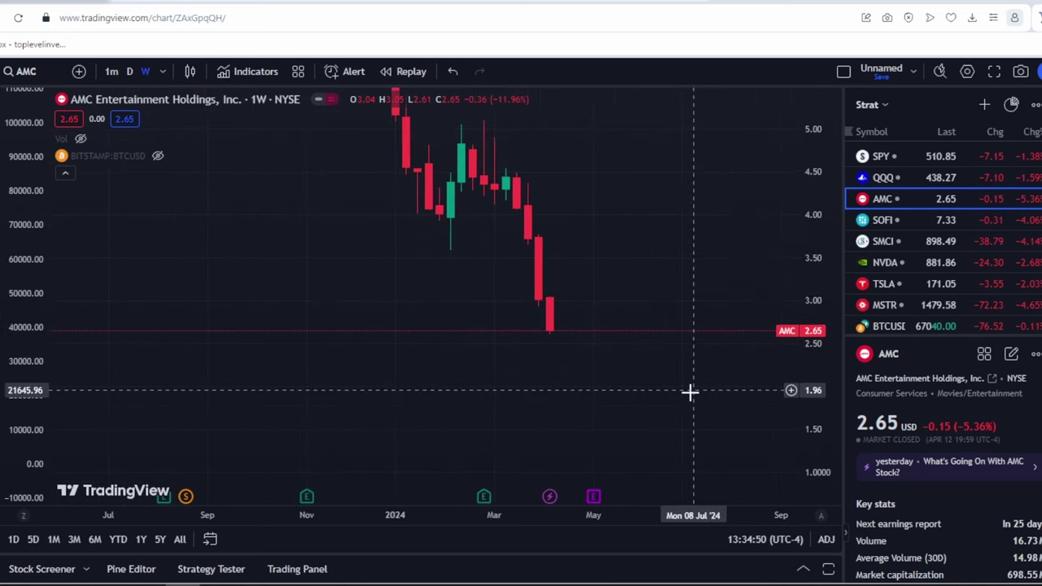
Step: Set the AMC chart back to daily candles and frame the recent decline
click(130, 71)
drag(684, 268, 700, 368)
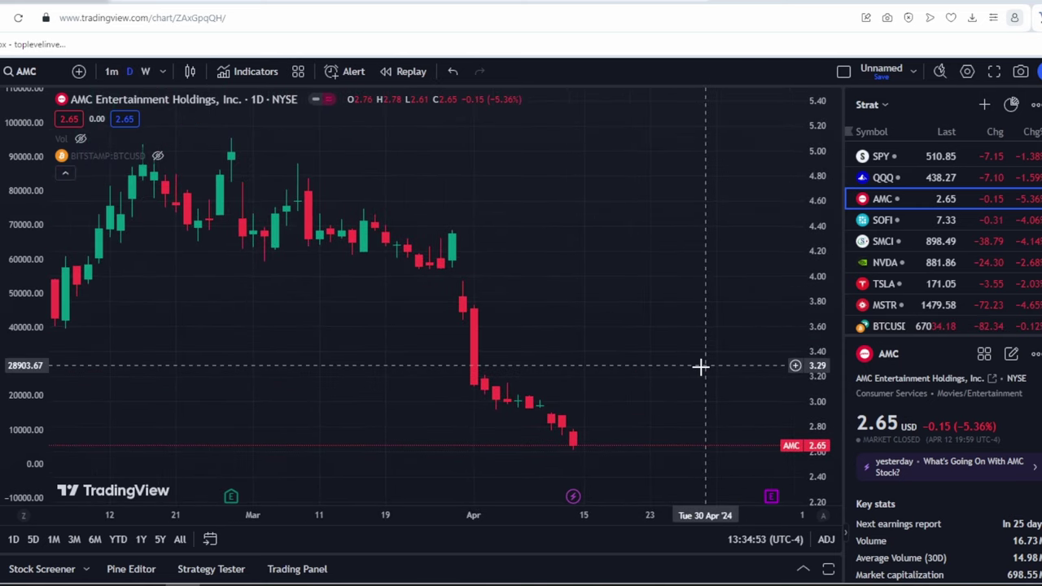
scroll(700, 367, down, 6)
scroll(805, 388, down, 4)
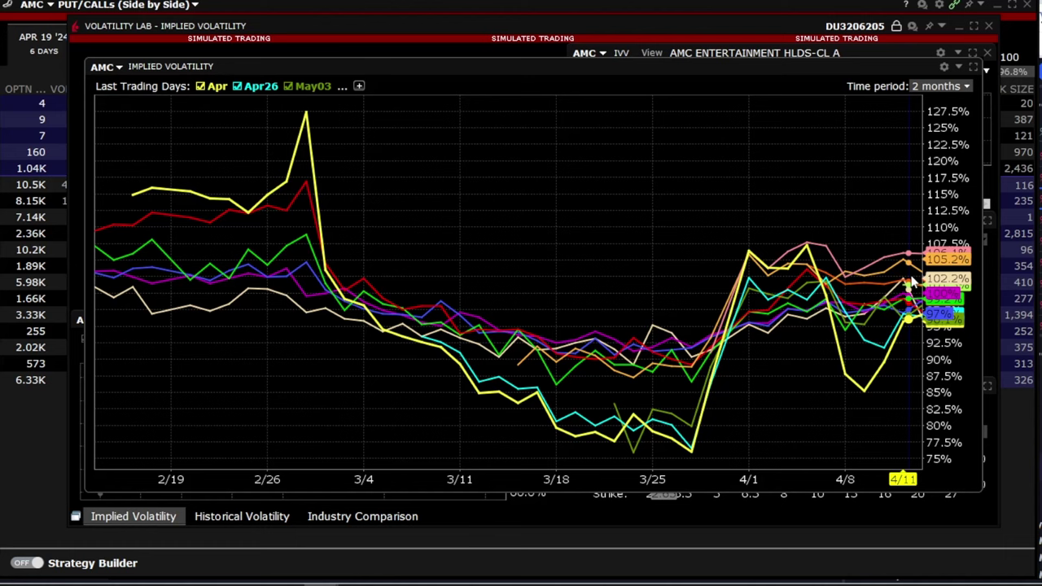
Step: Restore the enlarged Implied Volatility panel to normal size, and review AMC's daily candles on the TradingView chart
click(974, 66)
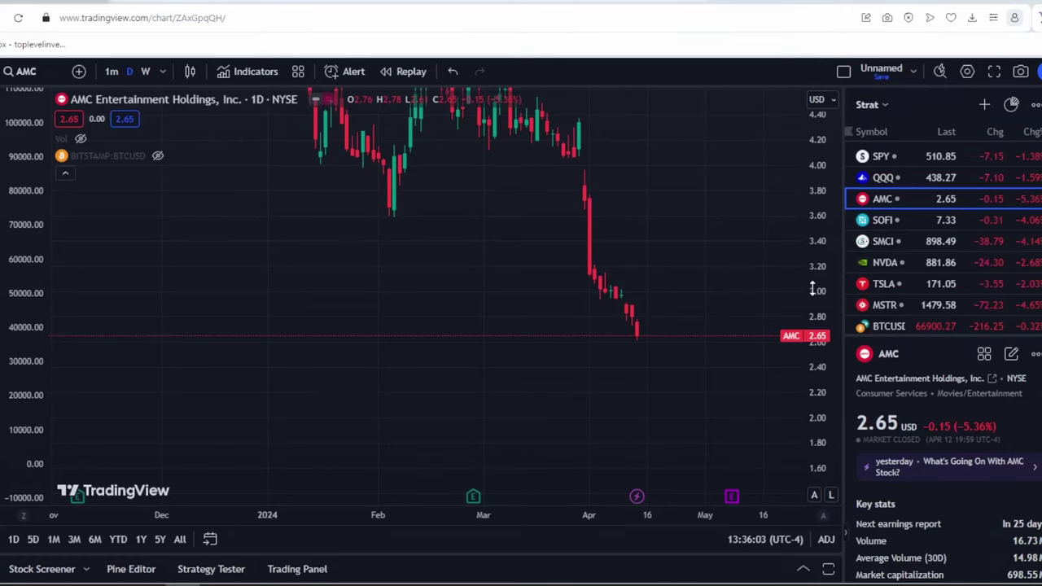
scroll(813, 288, down, 1)
scroll(813, 288, up, 3)
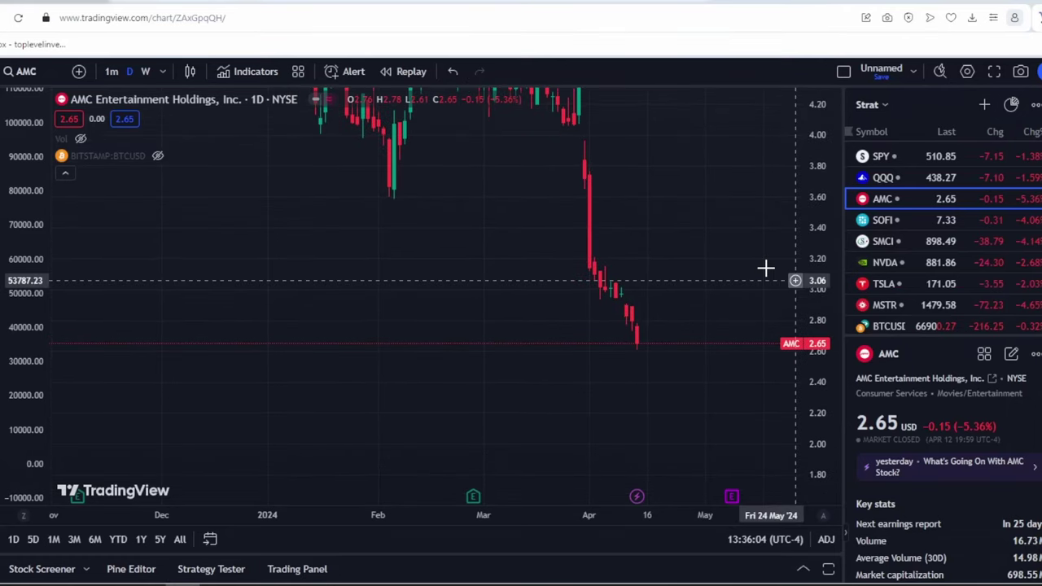
scroll(741, 272, up, 3)
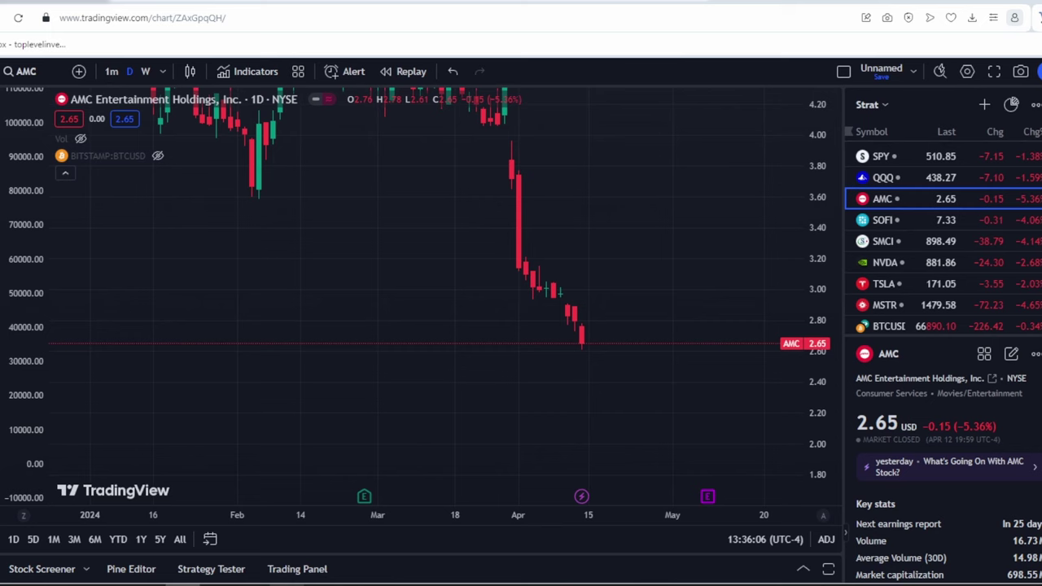
Step: Switch to the Volatility Lab window and enlarge AMC's IVV panel of volatility by strike
mouse_move(372, 575)
click(475, 551)
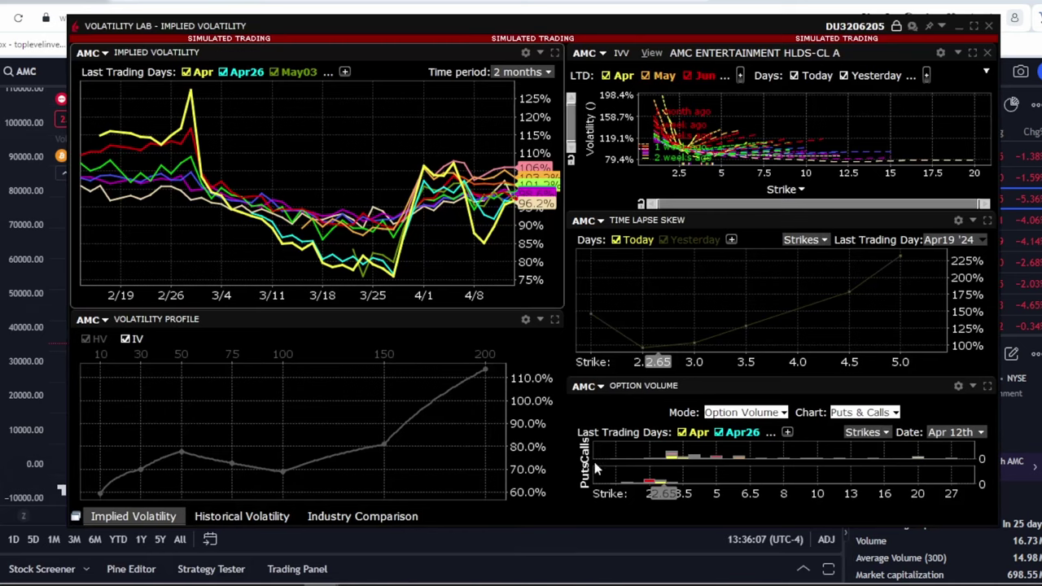
click(971, 52)
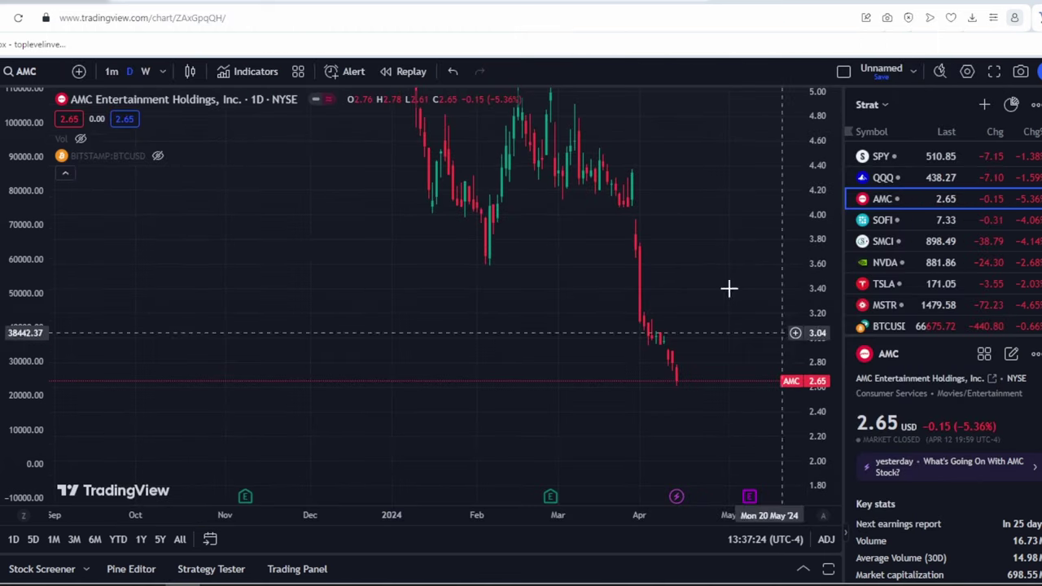
Step: Examine AMC's latest daily candles and price levels on the TradingView chart
scroll(606, 335, up, 2)
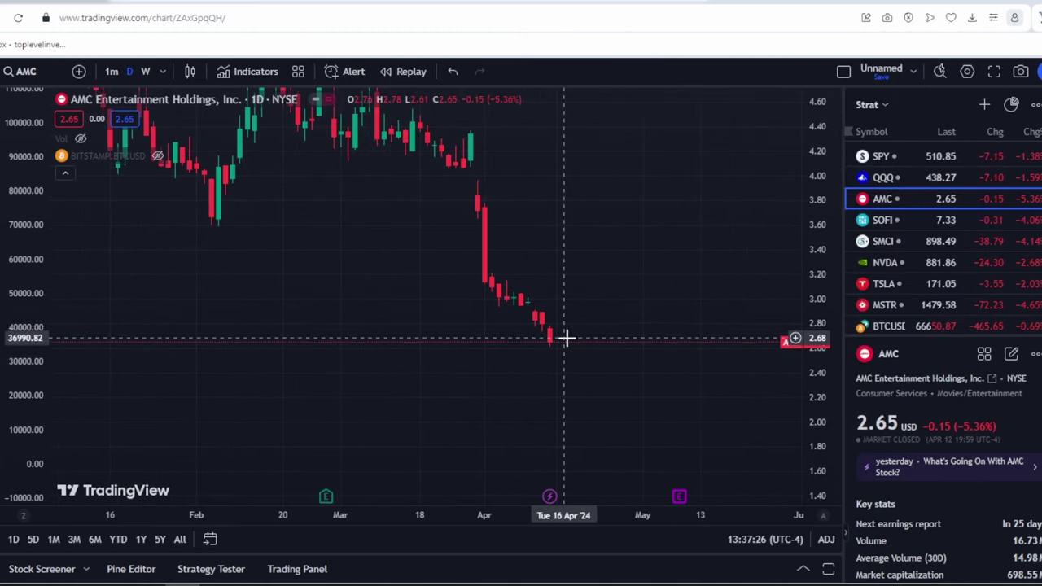
drag(609, 348, 601, 299)
drag(829, 384, 830, 347)
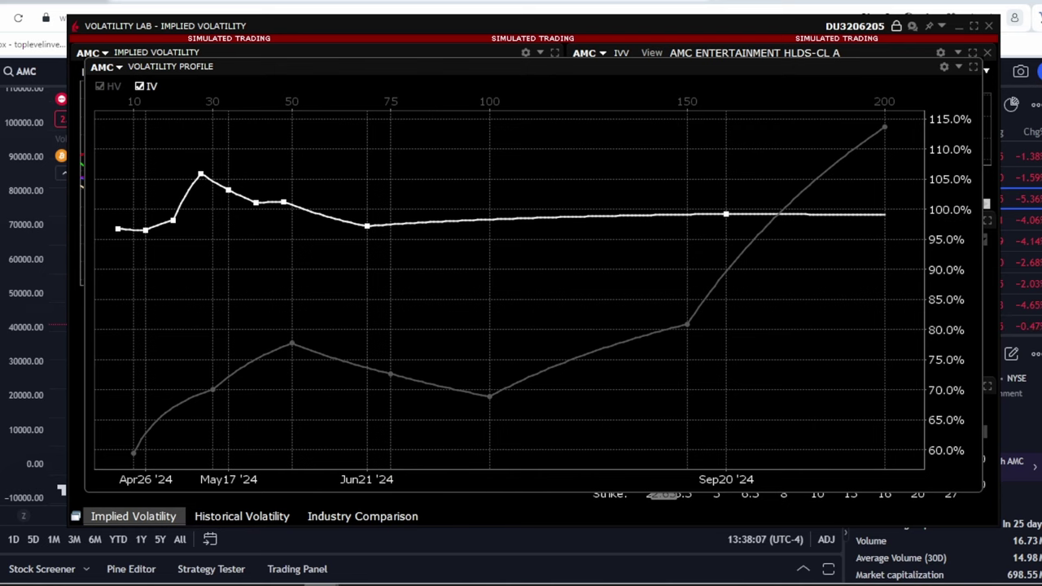
Step: Bring up the option Strategy Scanner window with the SOFI forecast and shift it slightly to fit the view
mouse_move(321, 583)
click(817, 544)
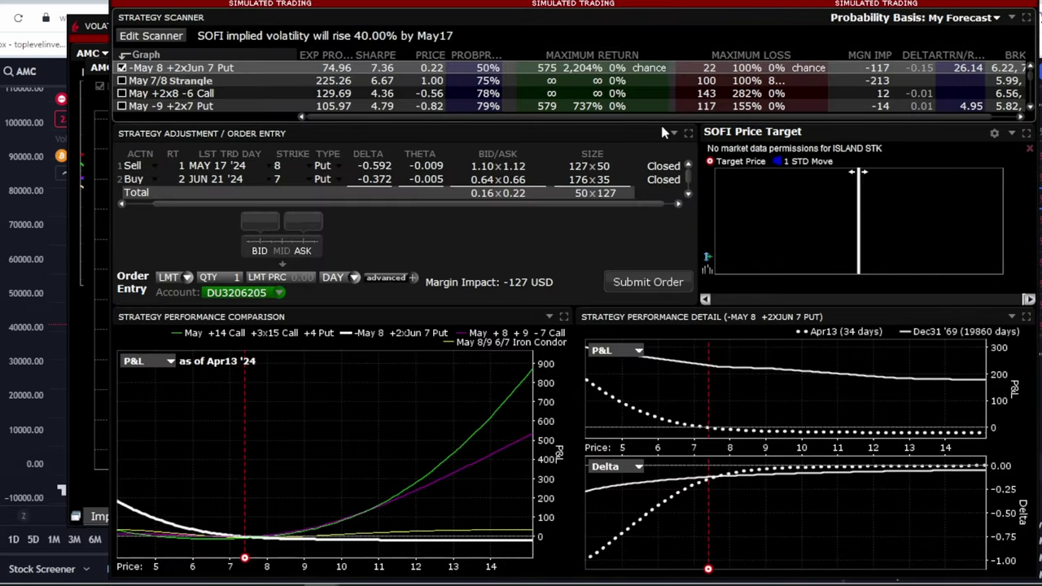
drag(551, 4, 529, 5)
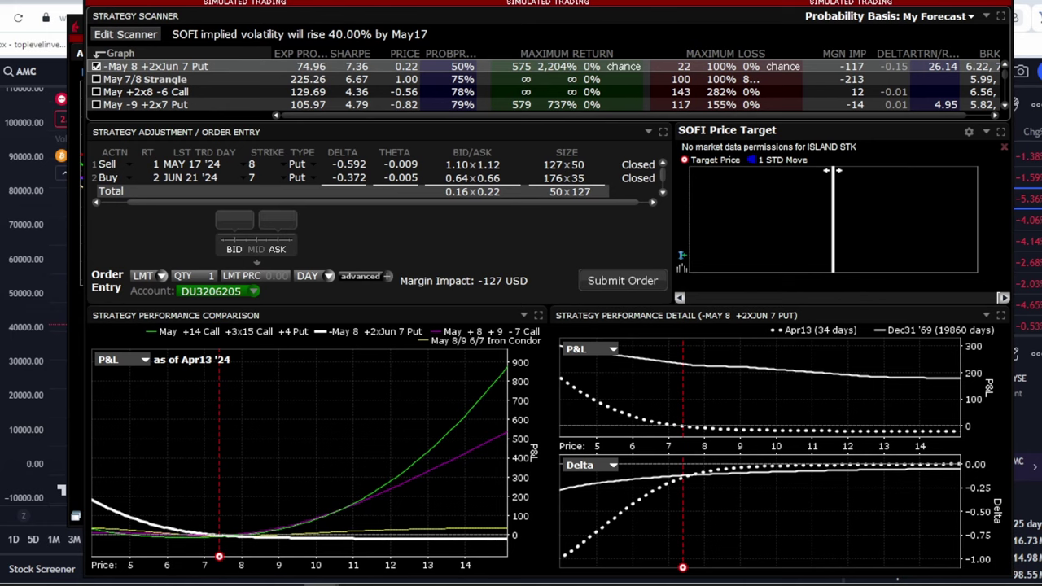
Step: Edit the strategy scanner to forecast that AMC volatility will drop by 30% by May17 '24, and run the scan
click(137, 35)
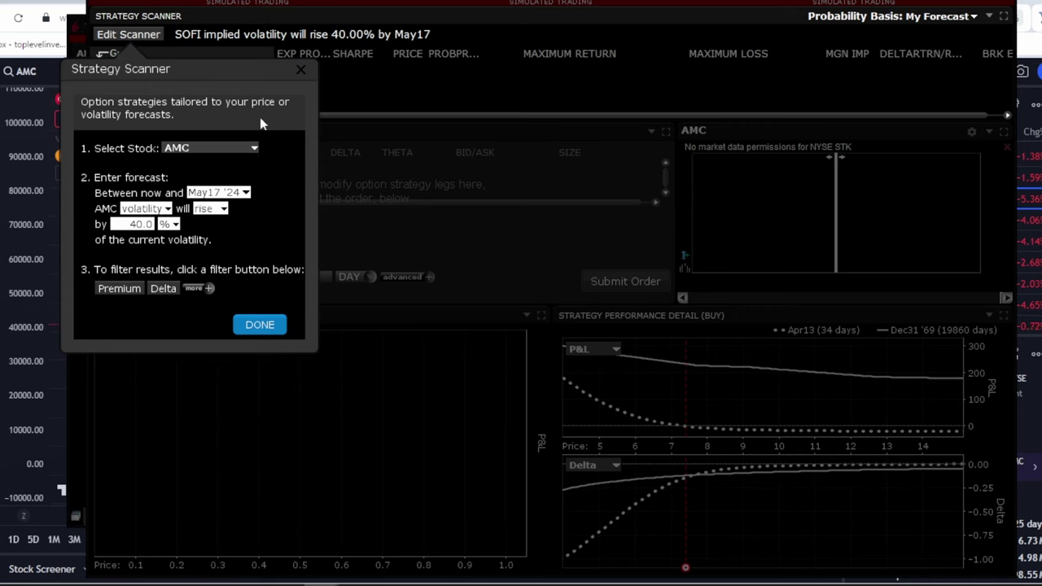
click(158, 209)
click(157, 210)
click(214, 210)
click(218, 223)
click(150, 225)
key(BackSpace)
key(BackSpace)
text(3)
click(258, 326)
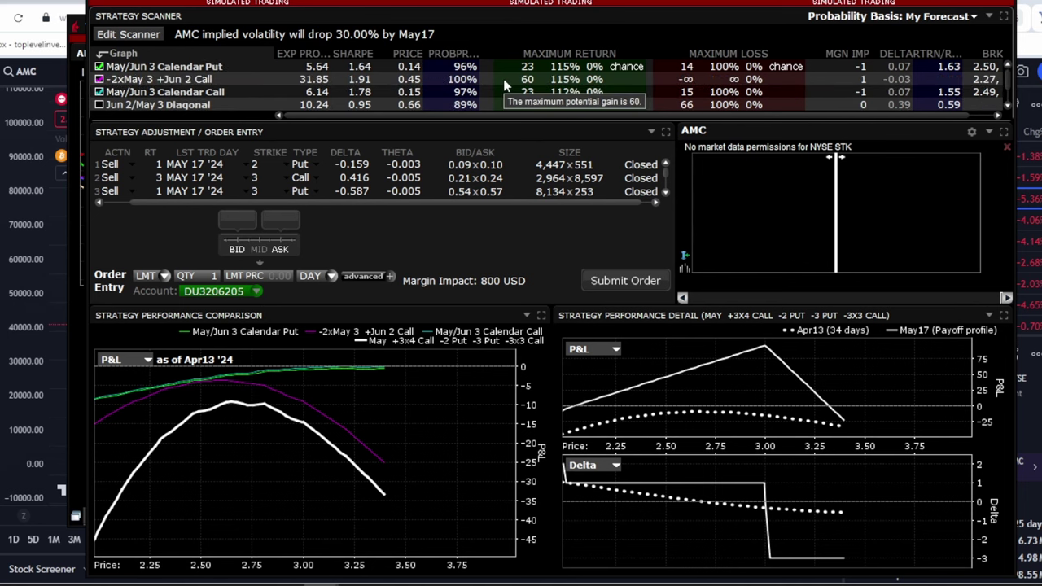
Step: Compare the AMC strategies -2xMay 3 +Jun 2 Call, May +3x4 Call -2 Put -3 Put -3x3 Call, and 3 - May Put - May Call
click(187, 72)
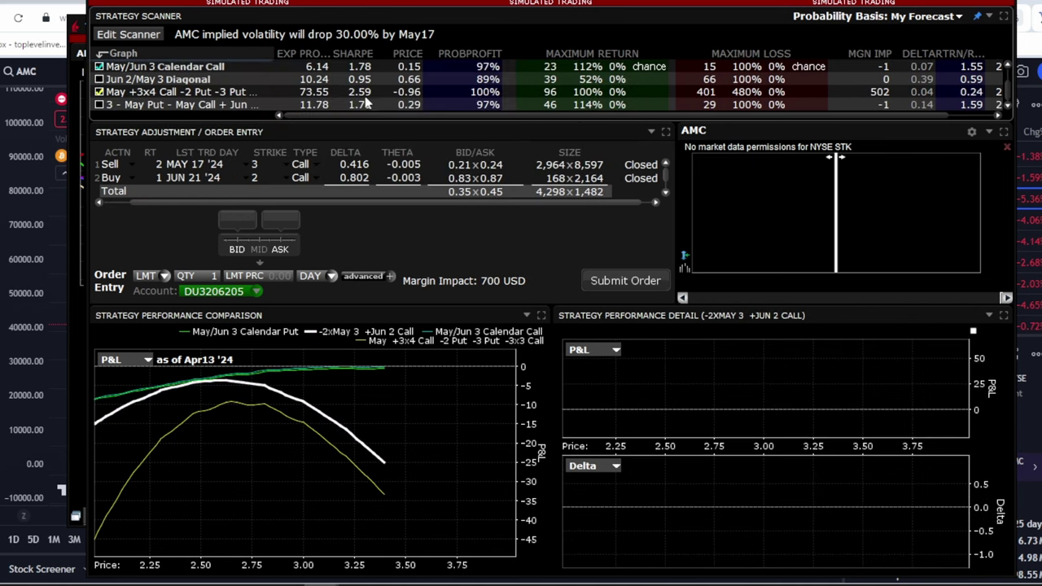
click(365, 96)
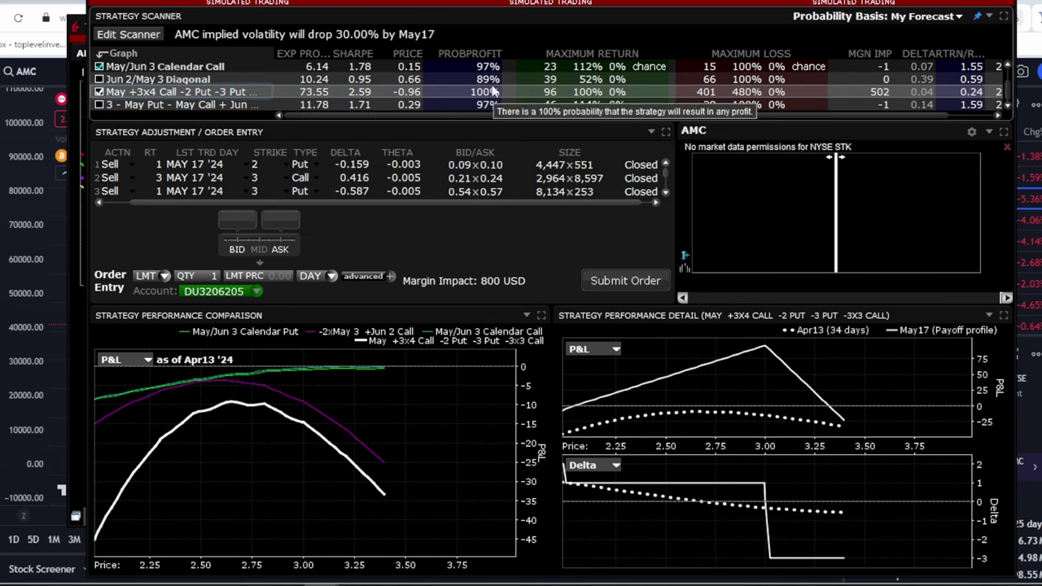
click(411, 106)
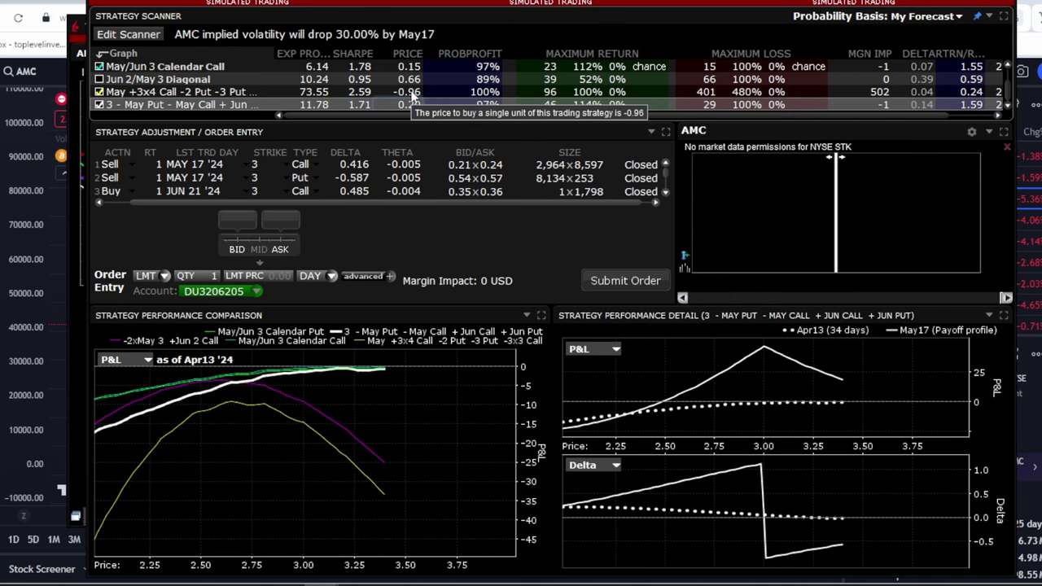
click(413, 94)
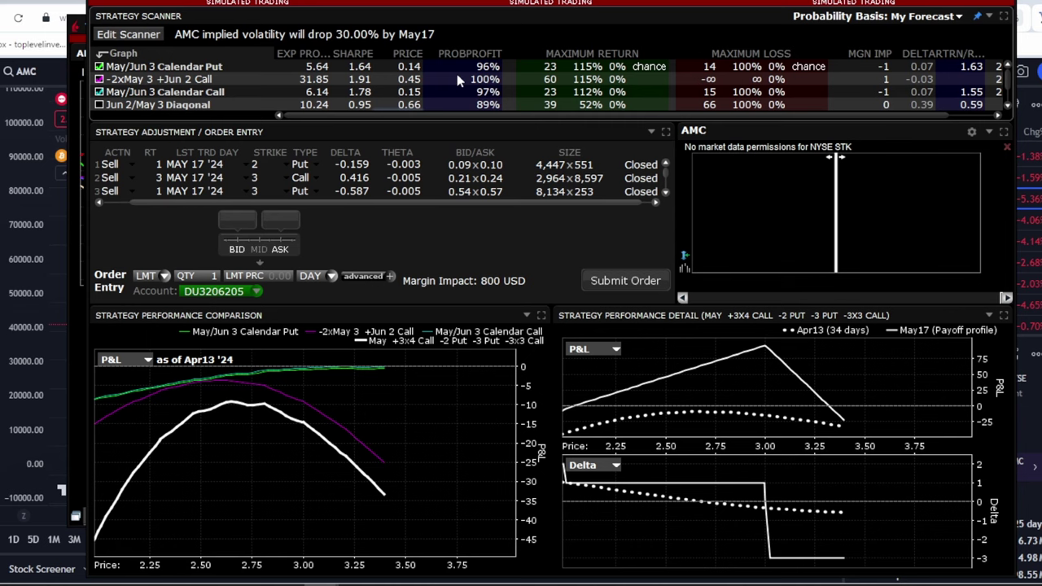
Step: Inspect the May/Jun 3 Calendar Put strategy, and reselect May +3x4 Call -2 Put -3 Put -3x3 Call to show its performance
click(428, 75)
click(405, 69)
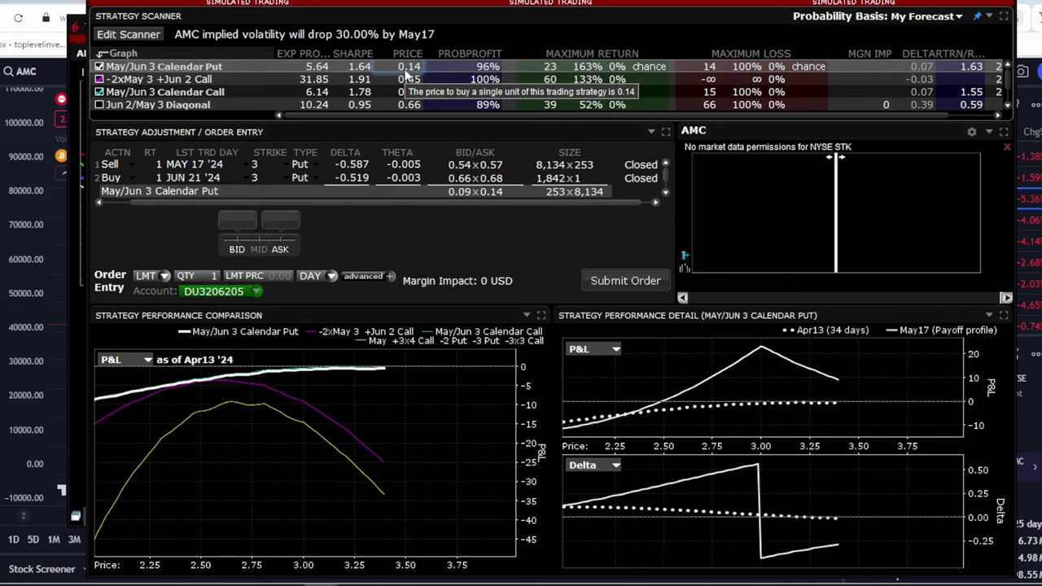
click(259, 90)
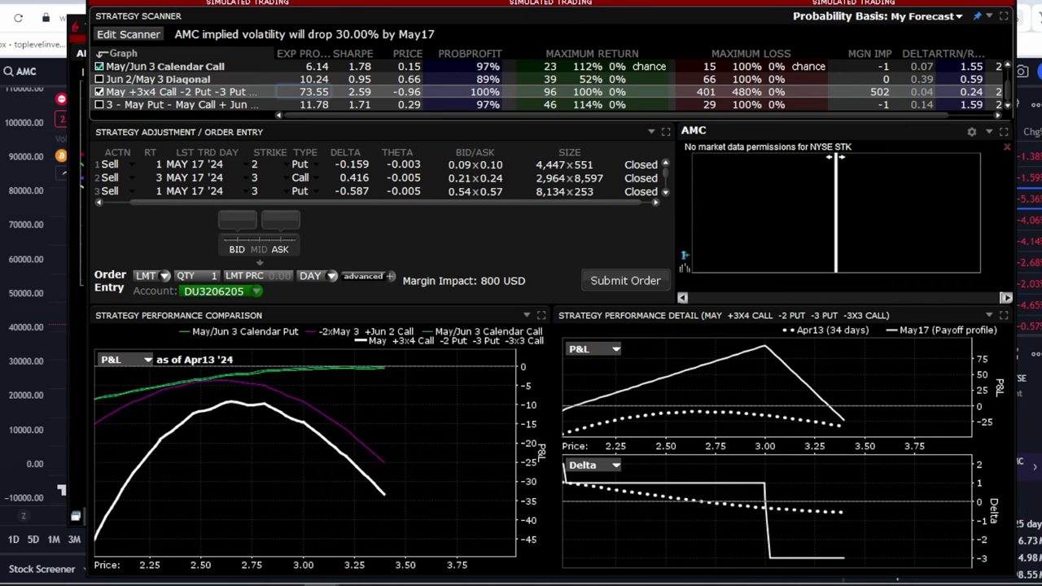
Step: Switch to the Finviz quote page for AMC and highlight its Short Float figure
key(alt+Tab)
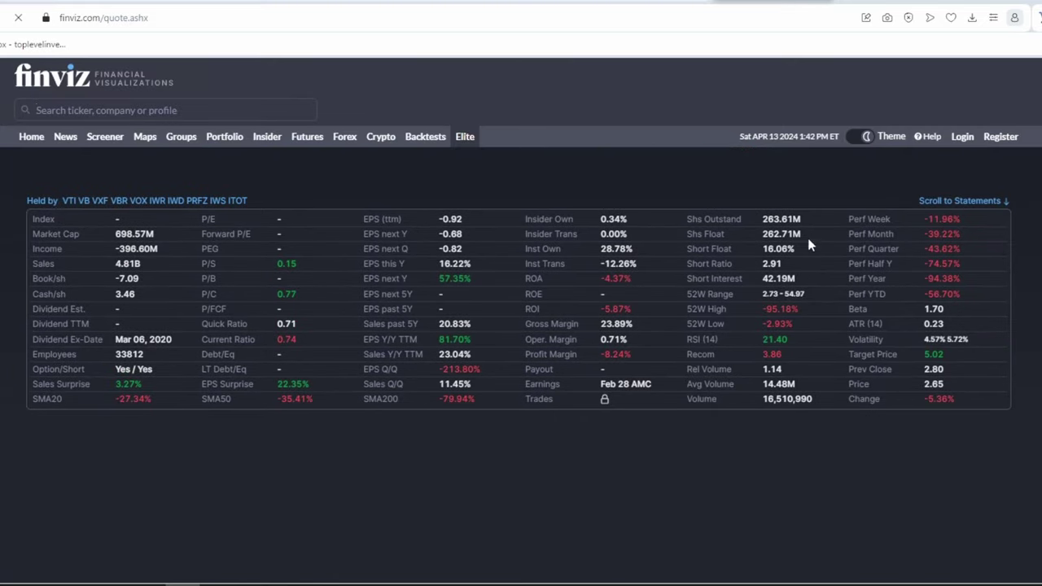
mouse_move(806, 248)
mouse_down()
mouse_move(764, 254)
mouse_move(798, 250)
mouse_up()
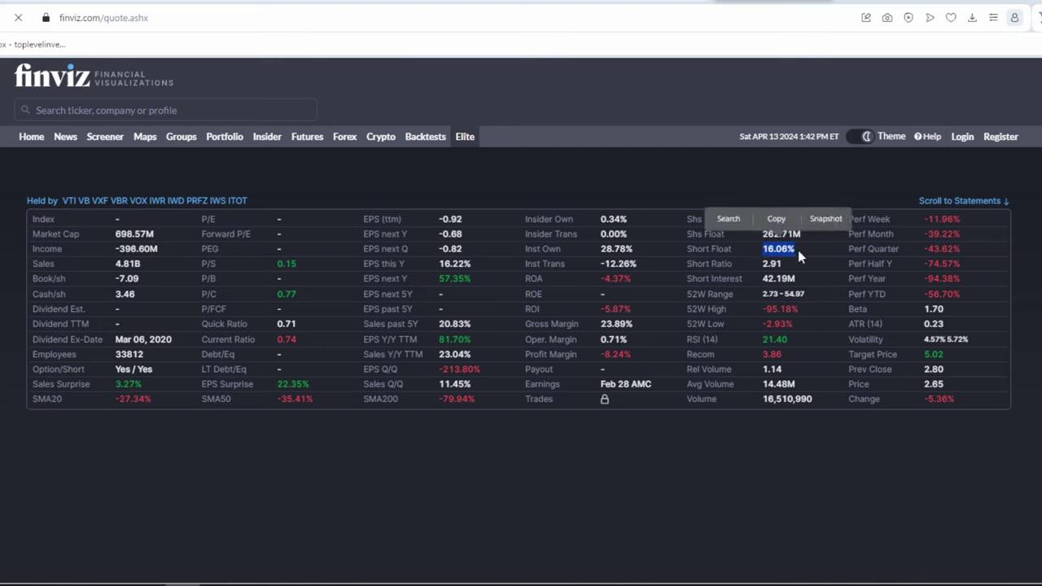
click(797, 250)
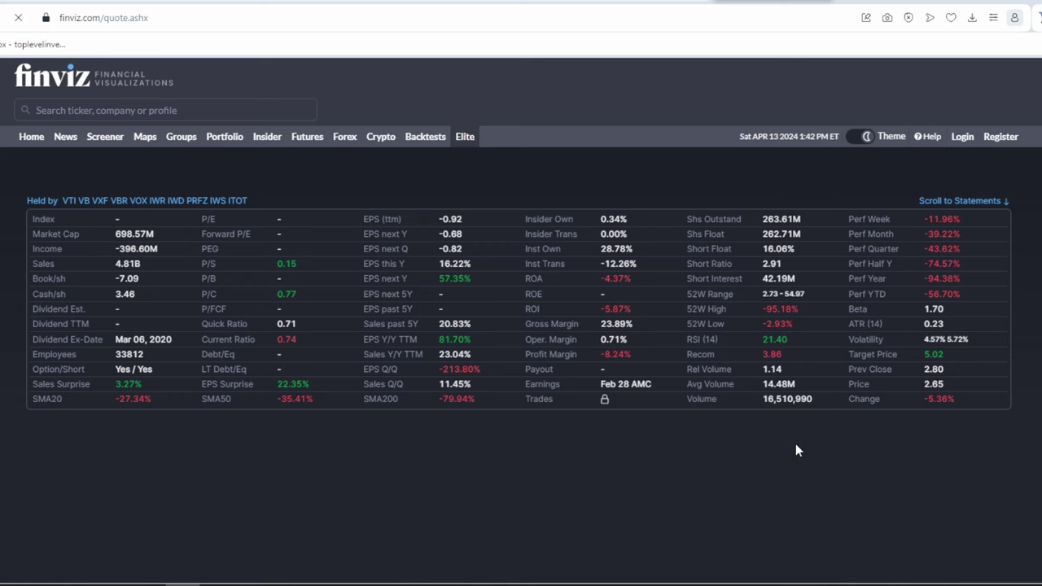
Step: Bring the most recent candles of AMC's daily TradingView chart into close view
scroll(795, 450, up, 3)
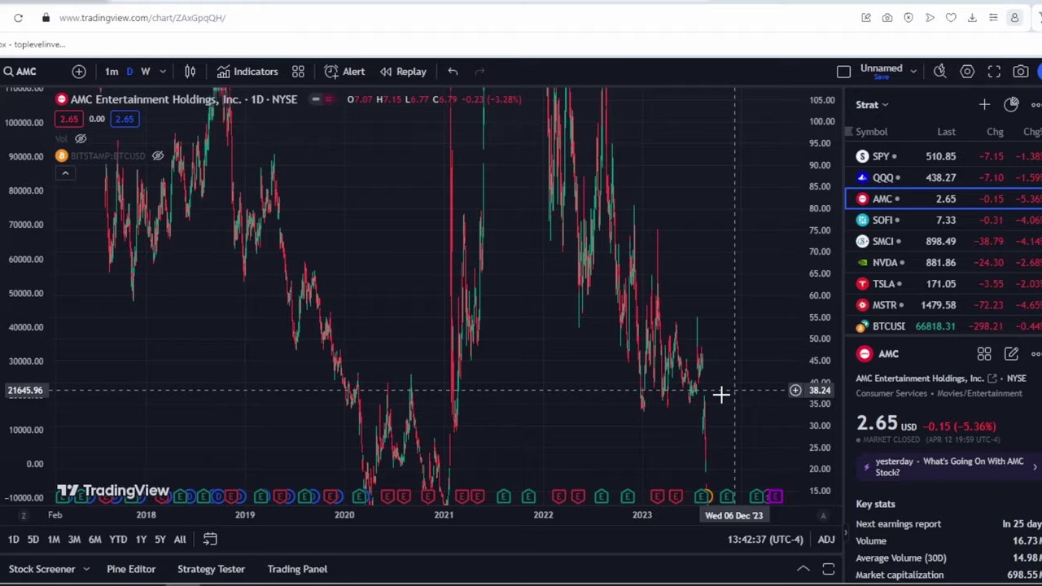
scroll(721, 396, up, 3)
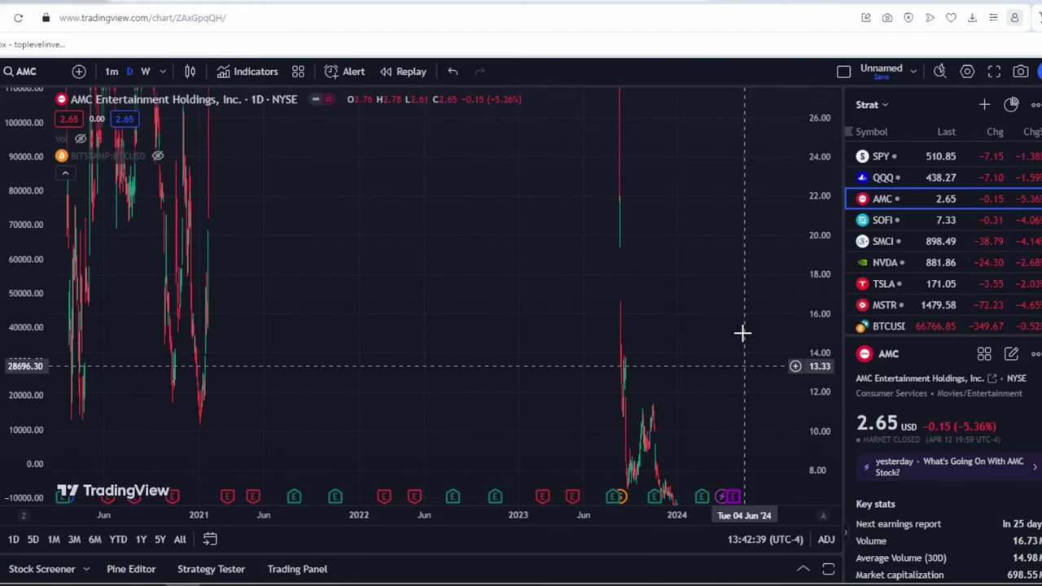
scroll(742, 332, up, 5)
scroll(816, 319, up, 5)
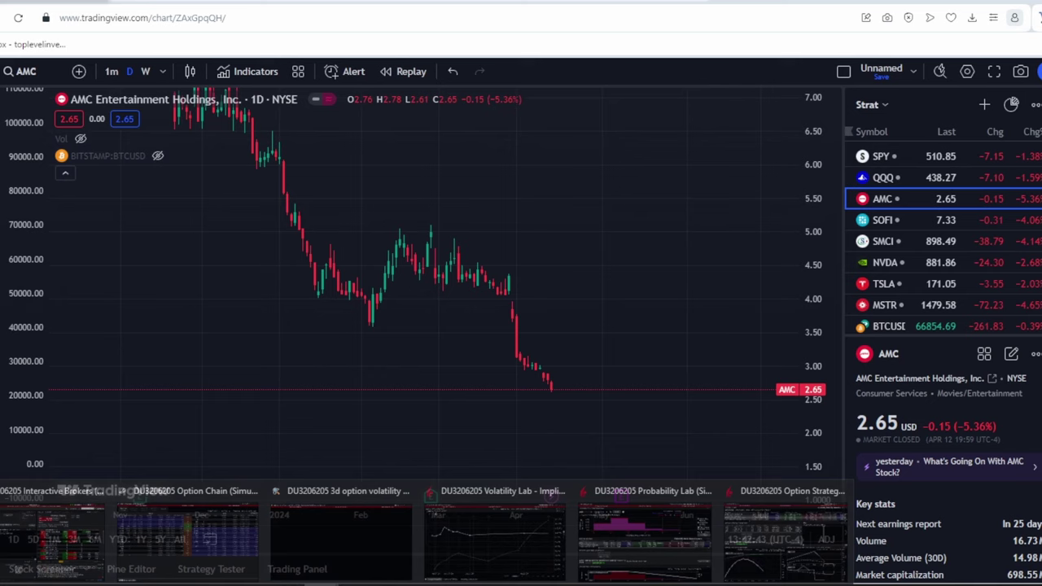
Step: Return to the option Strategy Scanner and review the profit probability of the top-ranked AMC strategies
click(782, 528)
scroll(457, 81, up, 1)
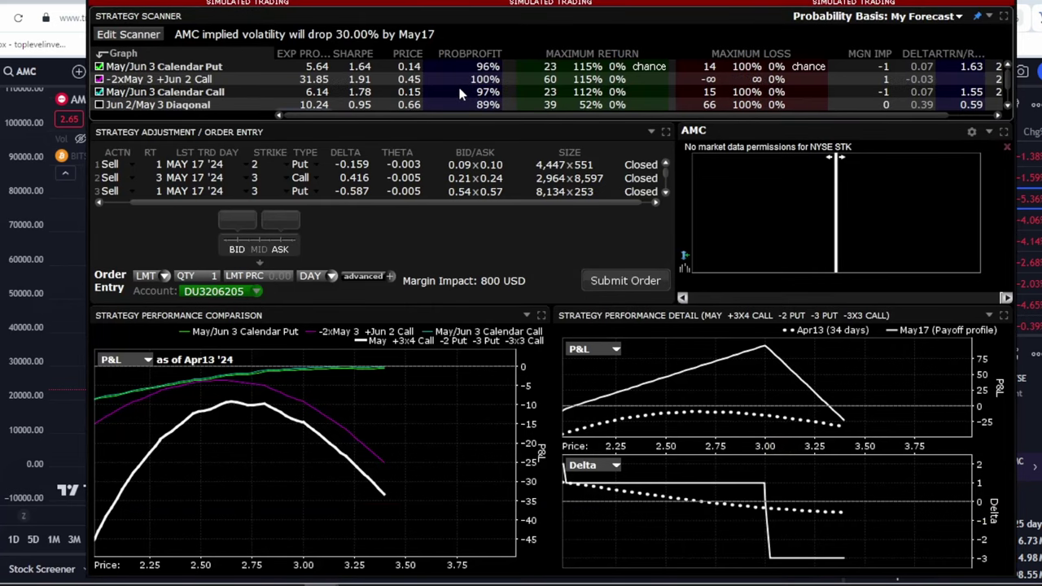
mouse_move(442, 54)
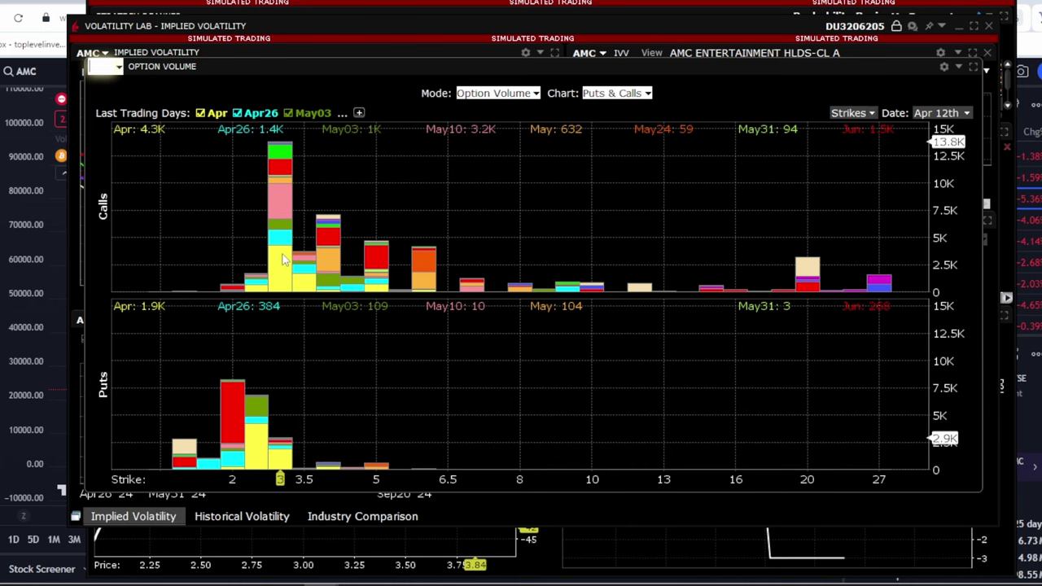
Step: Switch from the AMC option volume view to TradingView and inspect the daily candles from January to April 2024
click(40, 57)
scroll(681, 369, up, 3)
drag(817, 442, 814, 313)
drag(545, 427, 573, 293)
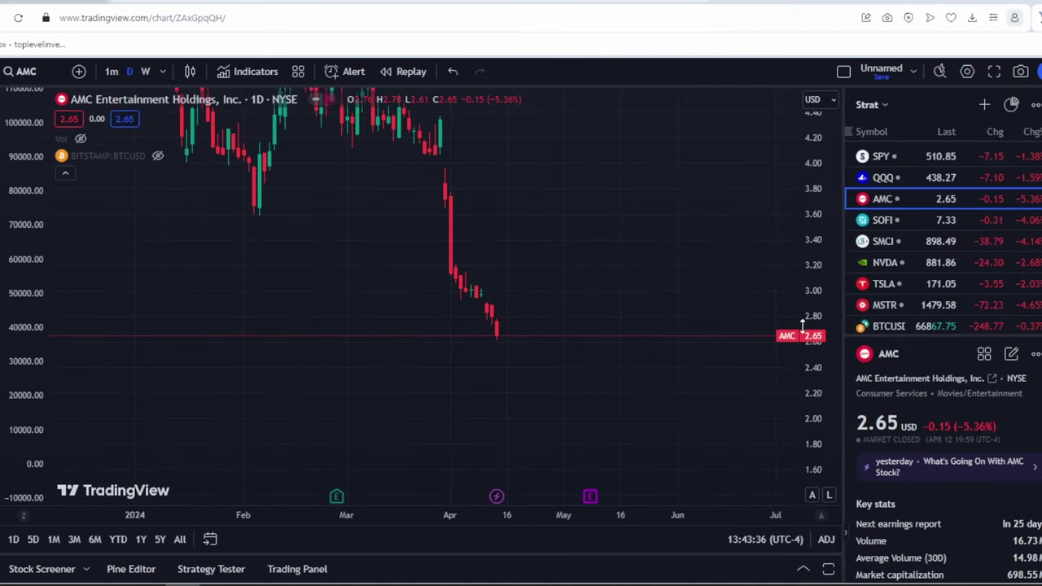
drag(803, 325, 802, 336)
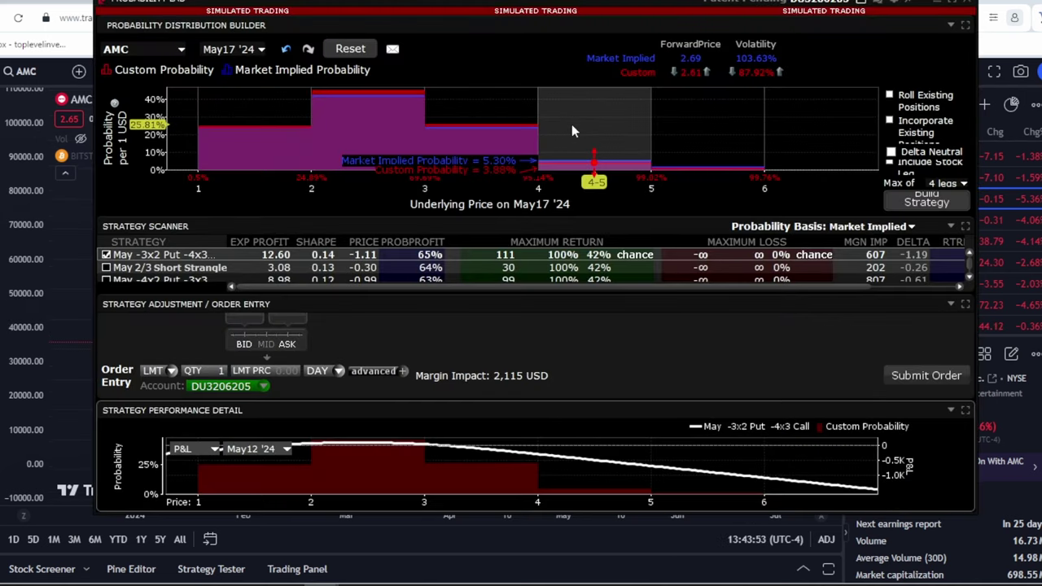
Step: Adjust AMC's custom probability for the 4-5 price range, and change the expiry to Jun21 '24, accepting the loss of adjustments
click(572, 124)
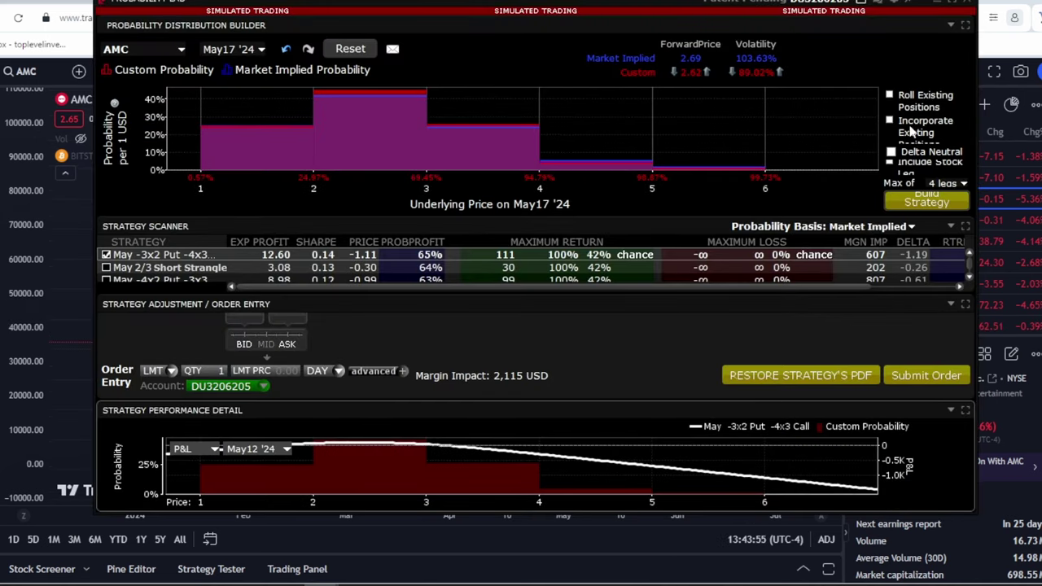
click(253, 50)
click(228, 107)
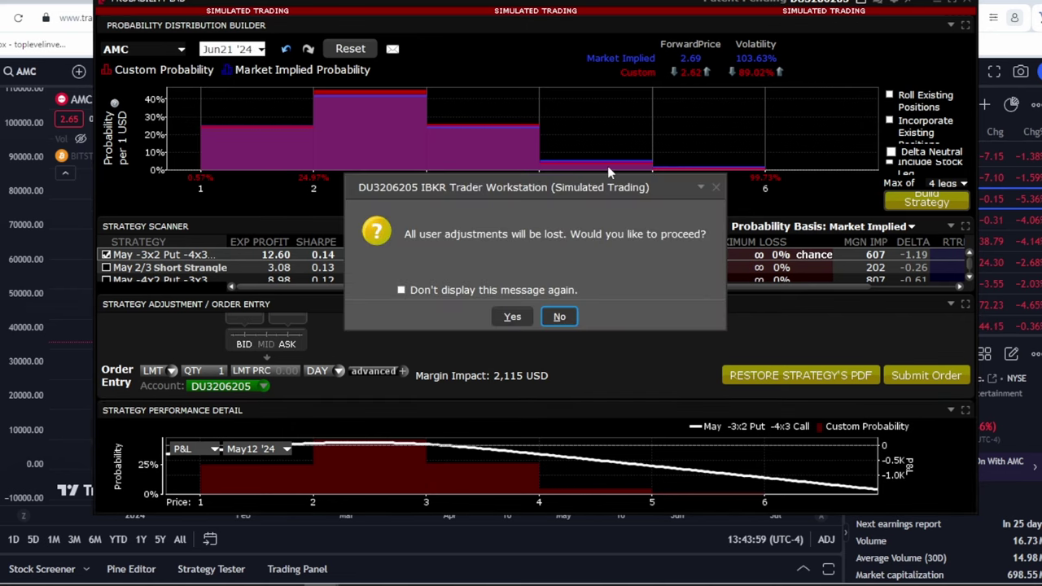
click(517, 317)
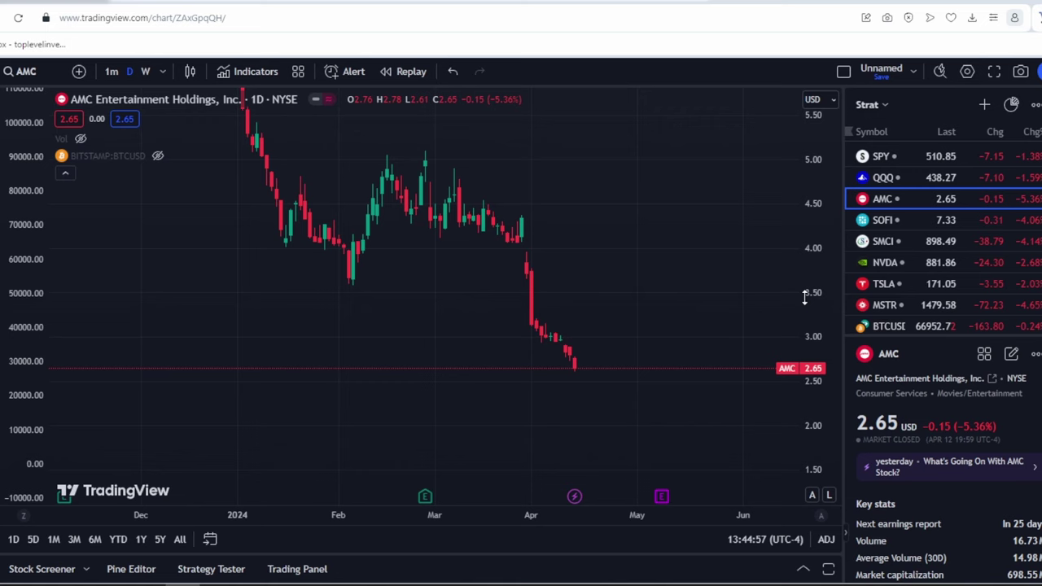
Step: Examine AMC's daily price action since January 2024 on TradingView at several time and price scales
drag(829, 297, 763, 261)
scroll(733, 259, down, 5)
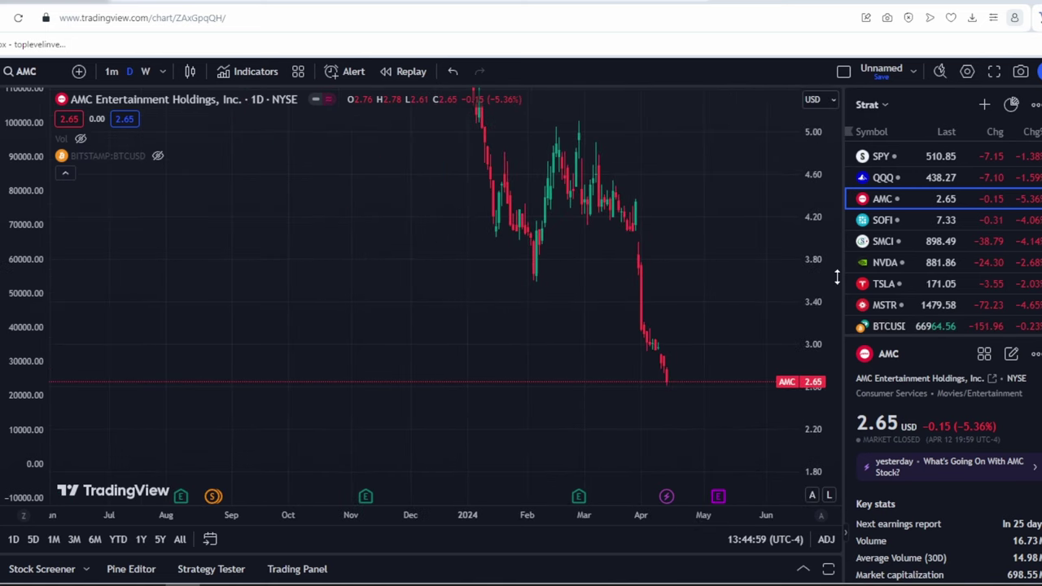
scroll(836, 278, down, 2)
scroll(749, 282, up, 3)
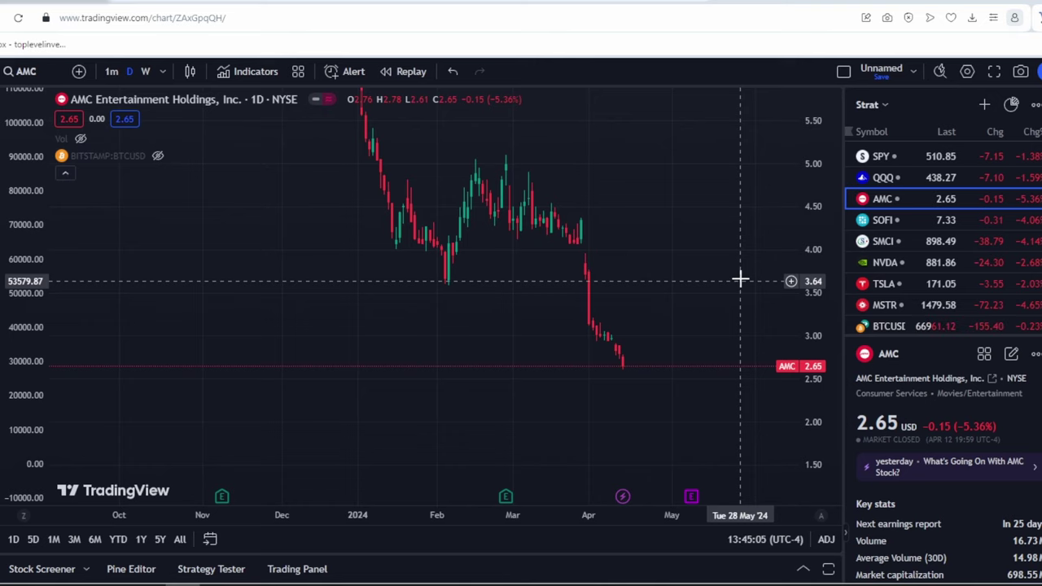
scroll(730, 270, up, 1)
scroll(729, 271, down, 7)
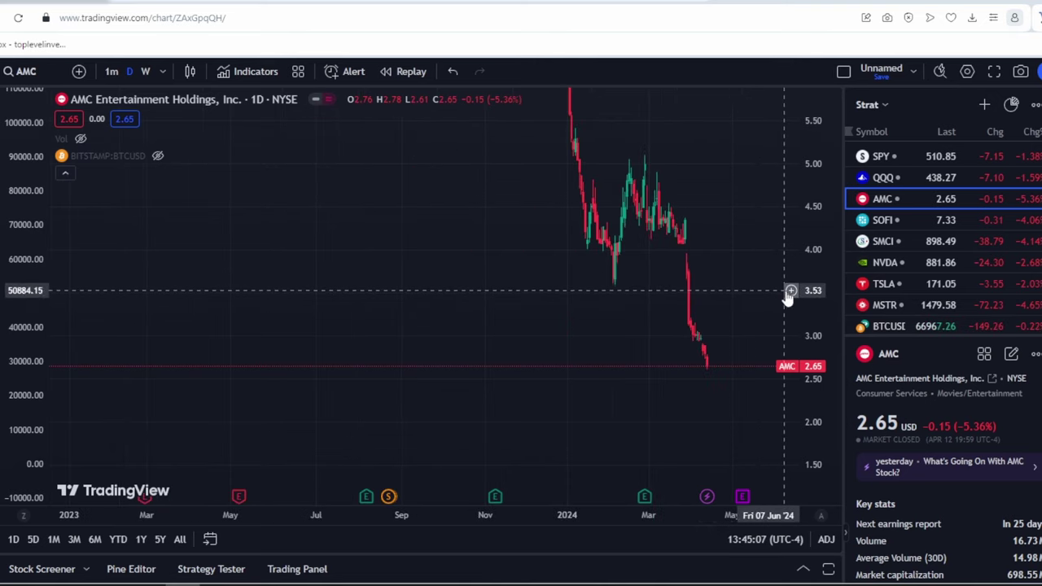
drag(829, 292, 830, 328)
scroll(829, 326, up, 5)
scroll(741, 282, up, 5)
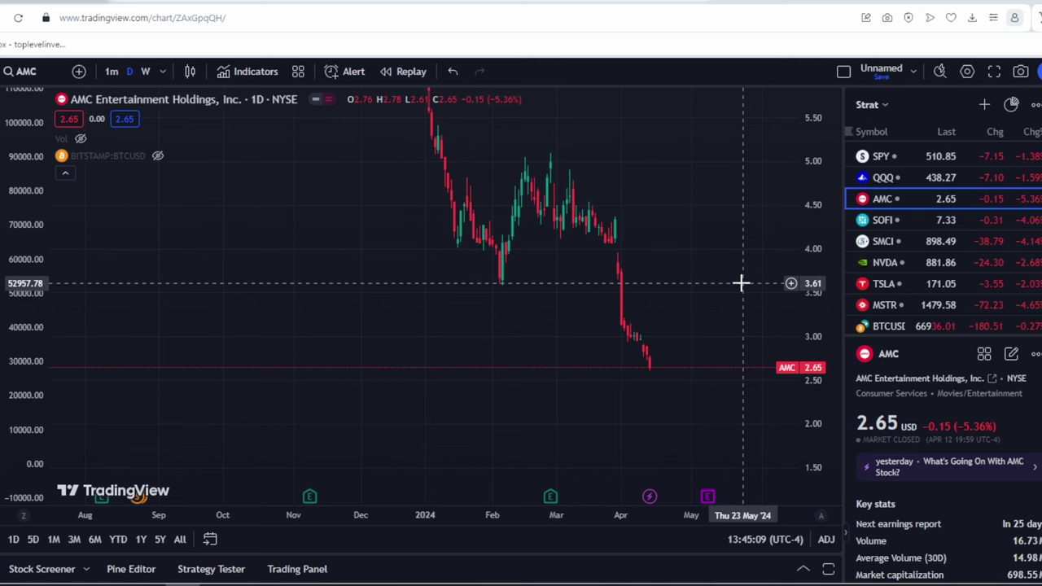
scroll(819, 314, up, 3)
scroll(621, 290, up, 6)
scroll(627, 284, down, 6)
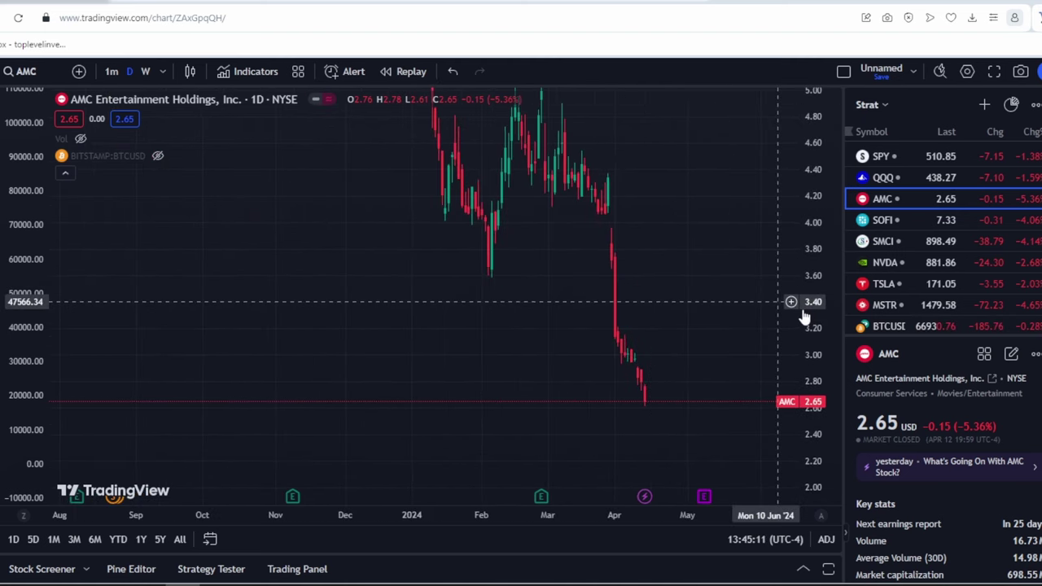
scroll(813, 315, down, 4)
scroll(812, 314, up, 1)
scroll(813, 314, up, 3)
scroll(724, 271, up, 2)
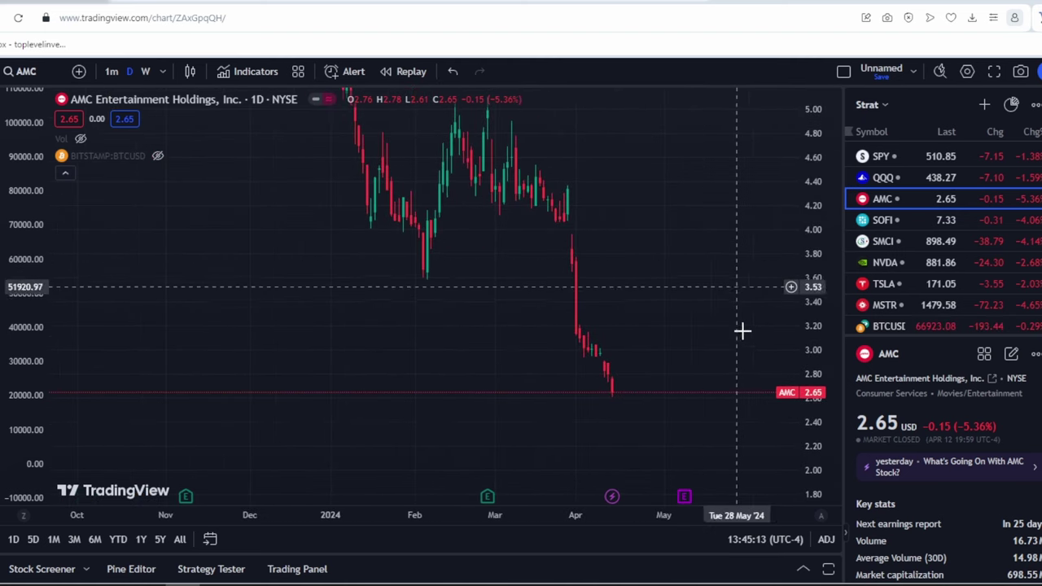
scroll(810, 320, down, 2)
scroll(783, 327, up, 2)
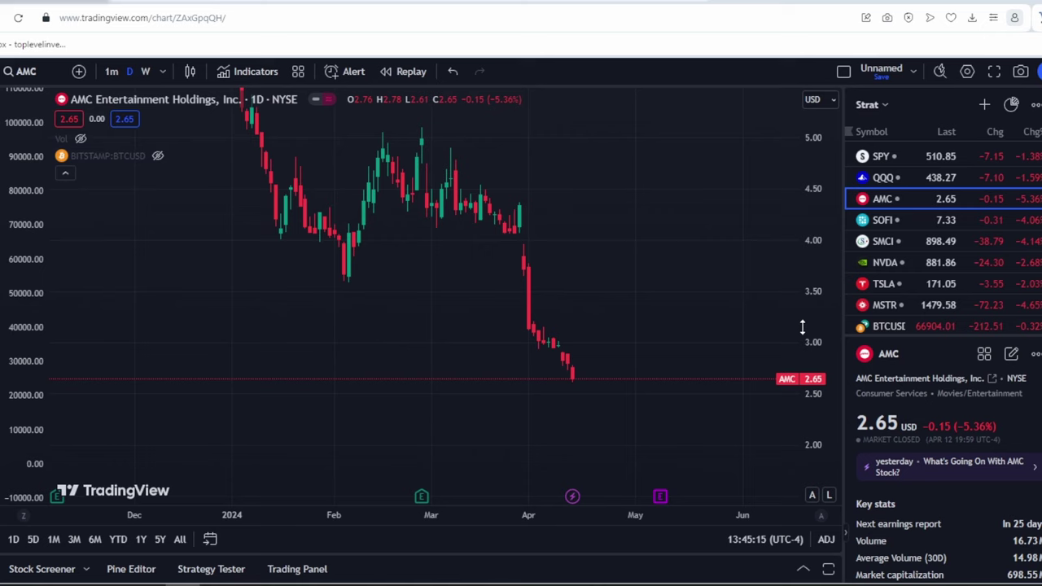
drag(639, 279, 639, 251)
scroll(811, 313, up, 1)
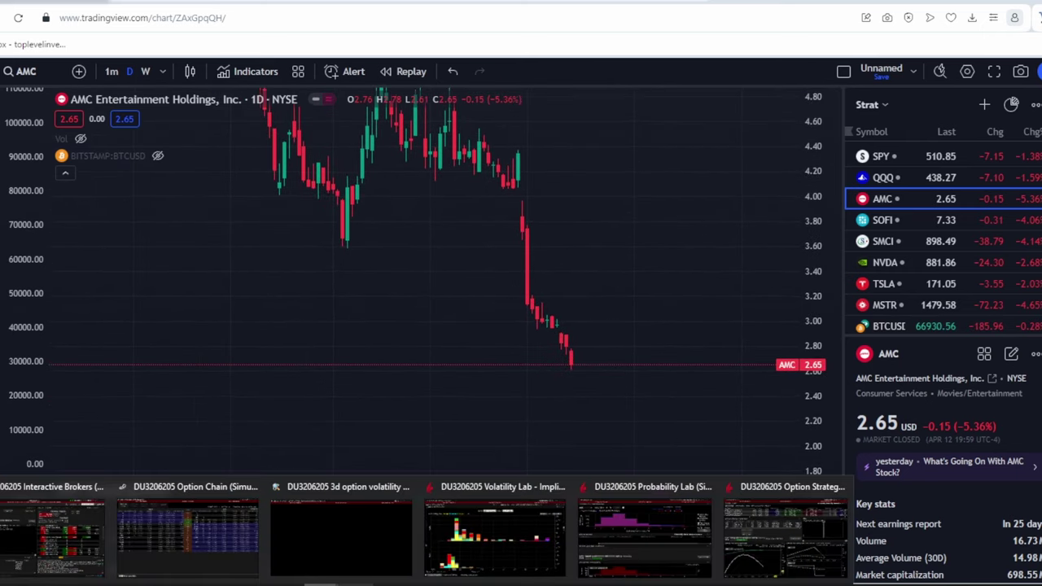
Step: Check AMC's Jun21 '24 distribution in the Probability Lab, and compare it with the February and March price range on the daily chart
click(648, 532)
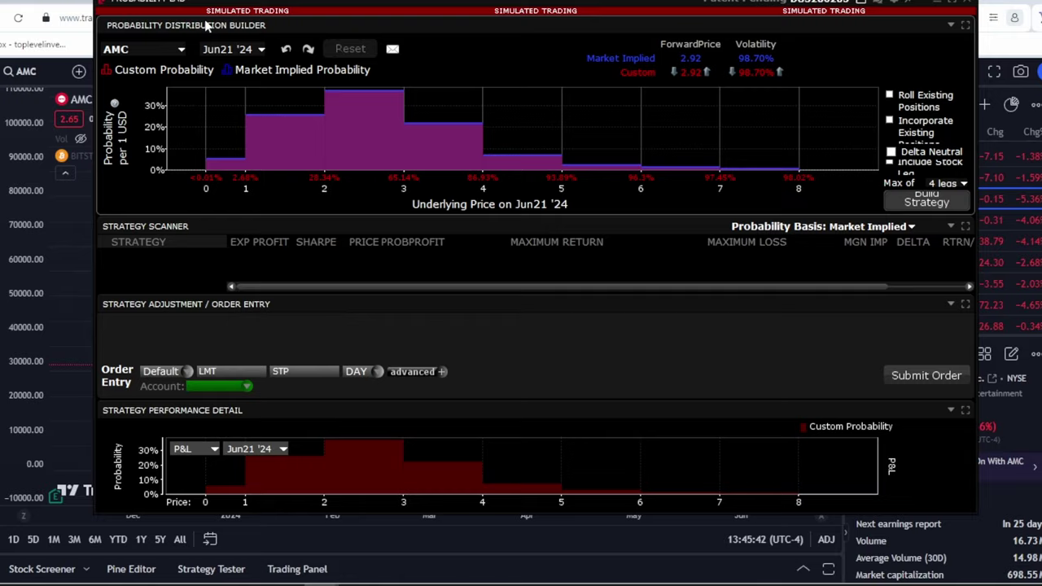
click(69, 32)
drag(731, 184, 689, 311)
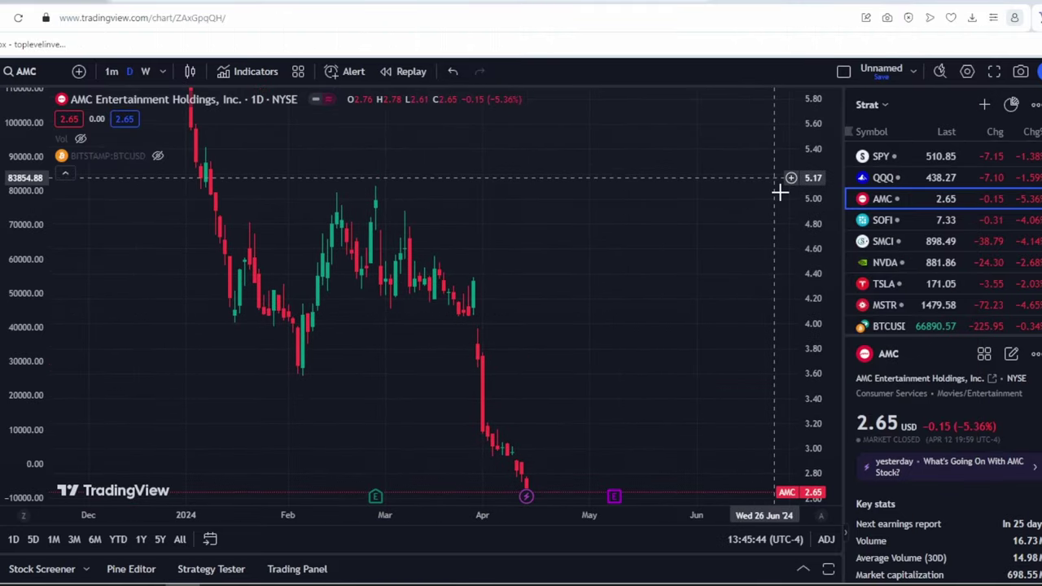
drag(809, 226, 809, 249)
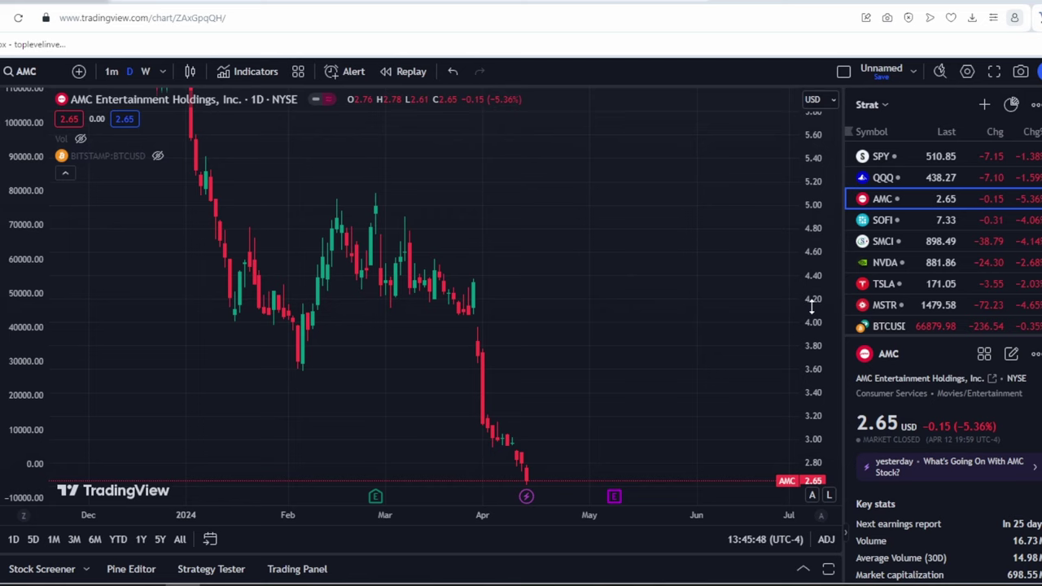
drag(812, 302, 383, 474)
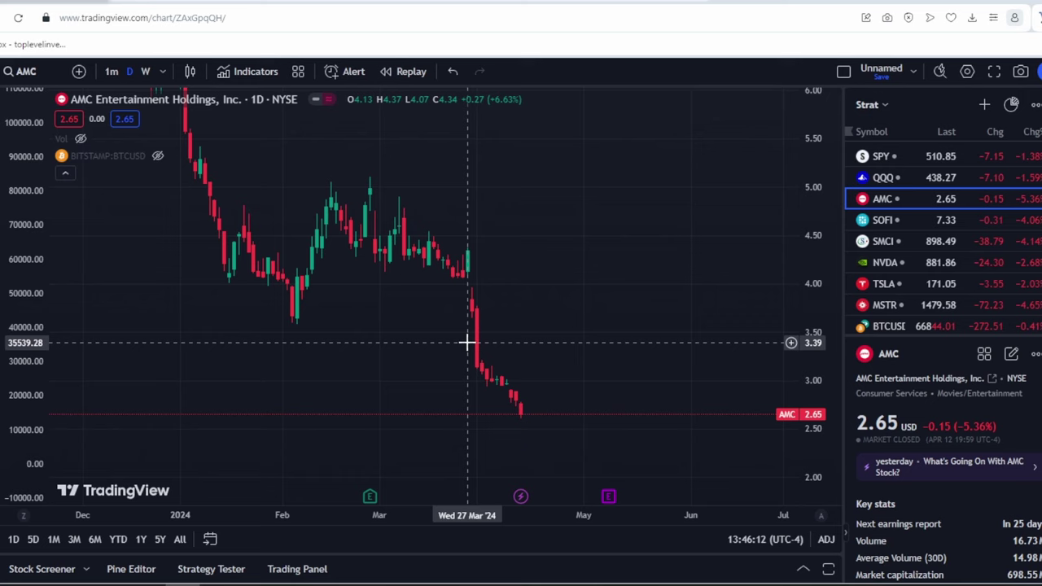
Step: Study AMC's longer daily price history back to mid-2023, and focus again on the 2024 candles
scroll(612, 263, down, 5)
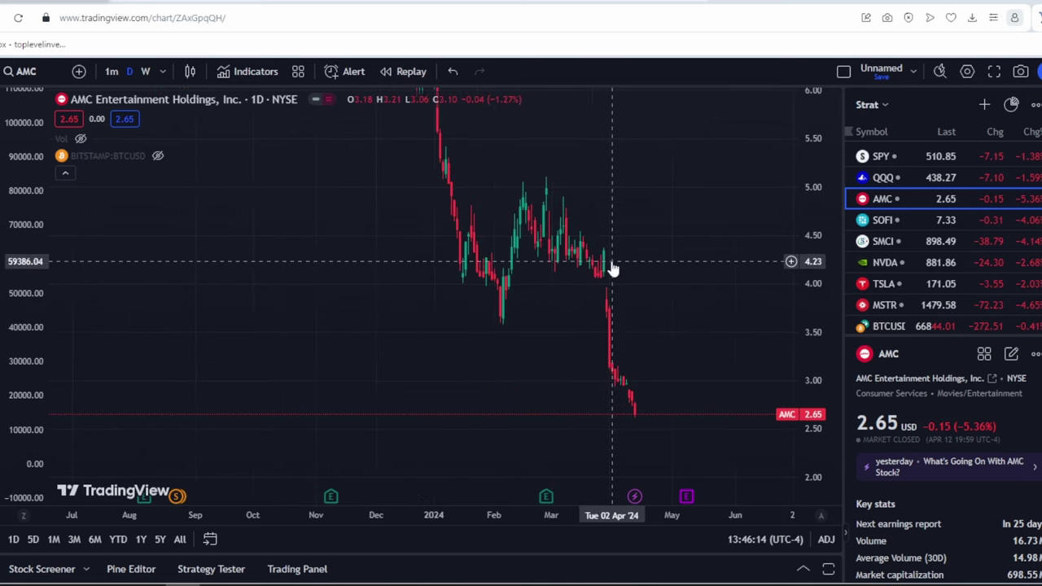
scroll(812, 276, down, 5)
drag(720, 173, 643, 341)
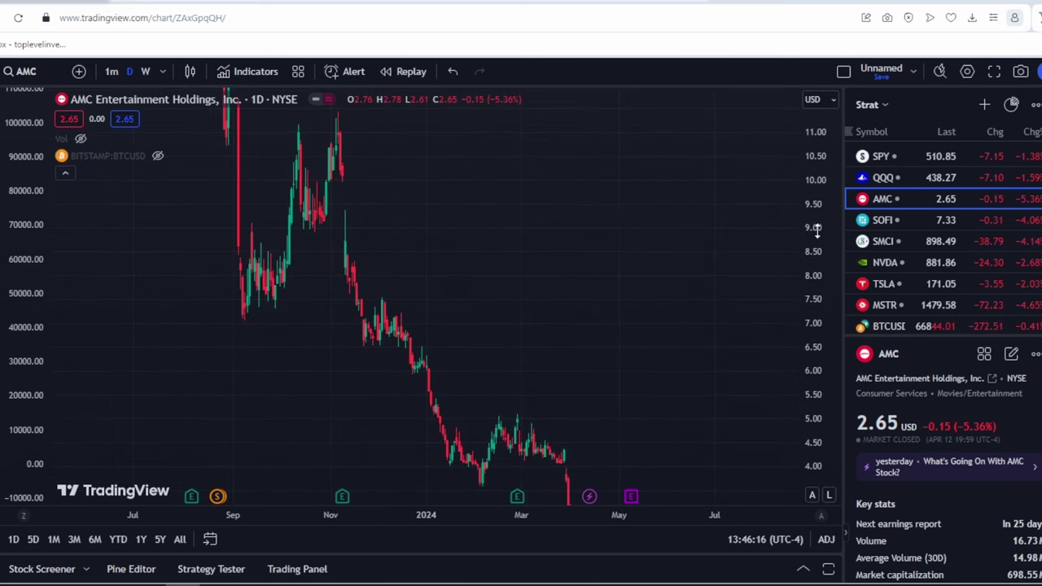
scroll(816, 230, down, 3)
scroll(820, 247, up, 2)
drag(699, 275, 707, 132)
scroll(813, 332, up, 4)
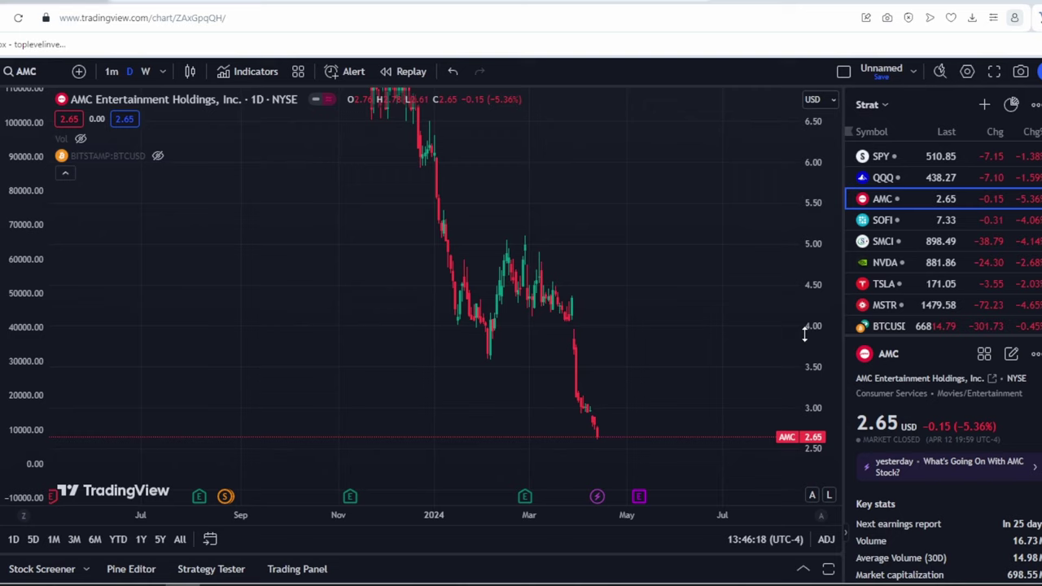
scroll(648, 333, up, 3)
drag(648, 333, 739, 237)
scroll(826, 269, up, 3)
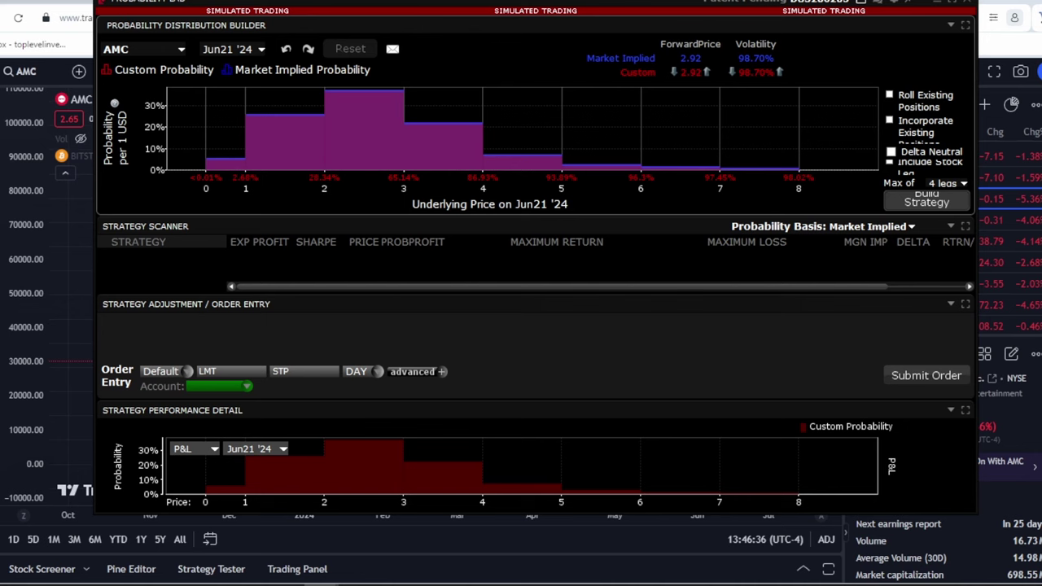
Step: Switch from the Probability Lab back to TradingView and view AMC's latest daily candles with the upcoming months
key(alt+Tab)
drag(640, 178, 616, 245)
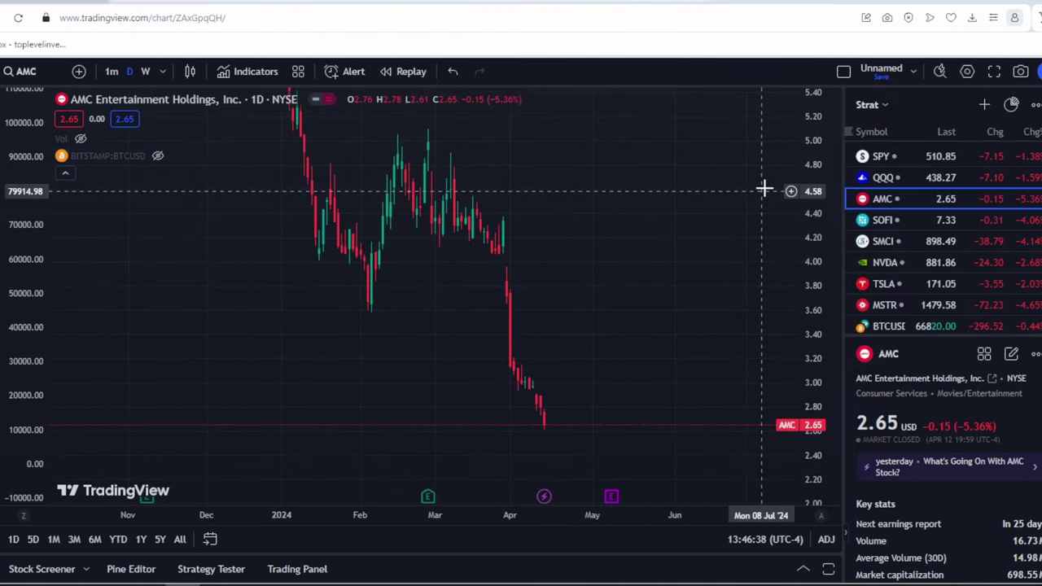
scroll(809, 189, down, 2)
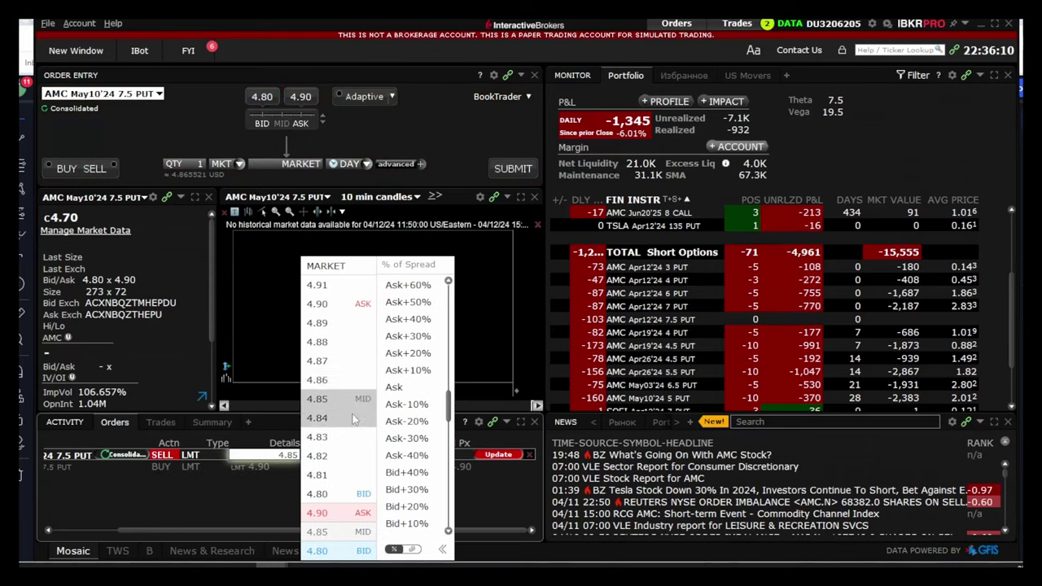
Step: Revise the AMC May10'24 7.5 PUT sell order's limit price to 4.80 in Trader Workstation and submit the update
click(269, 383)
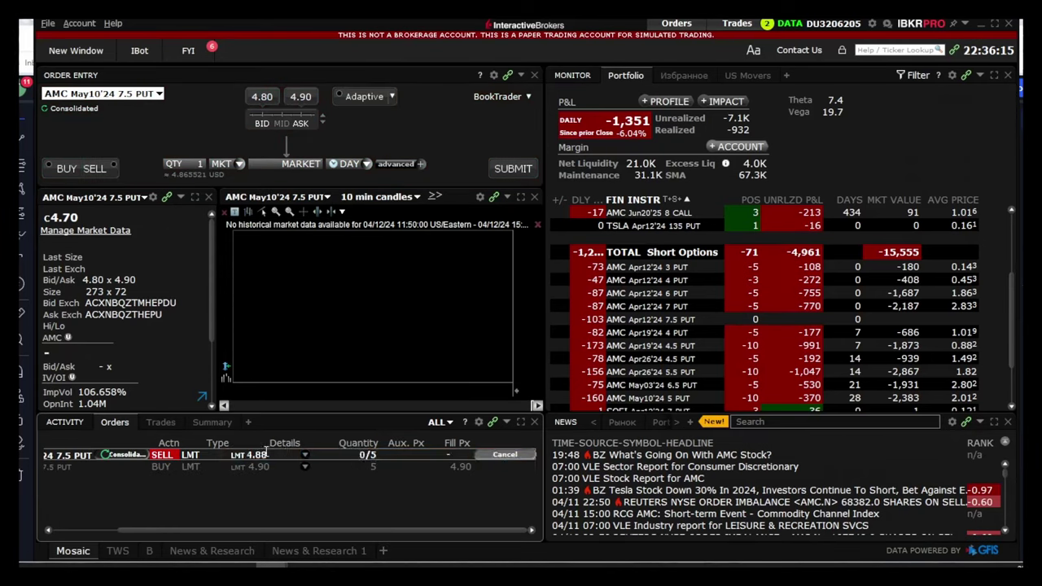
click(496, 455)
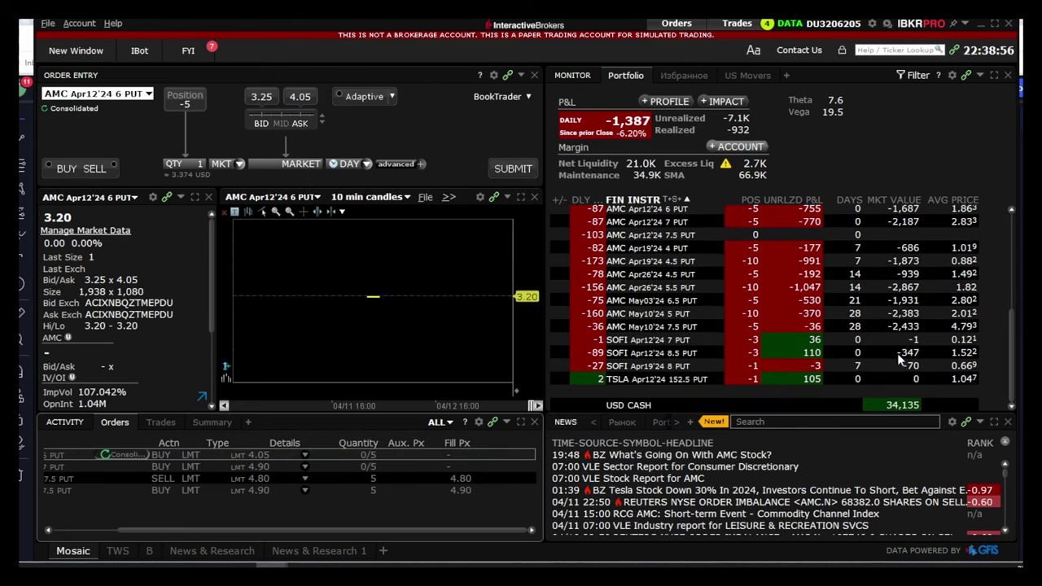
Step: Switch to the Google Sheets AMC tab and set the latest 500-share purchase's average price to $4.14
scroll(797, 326, up, 3)
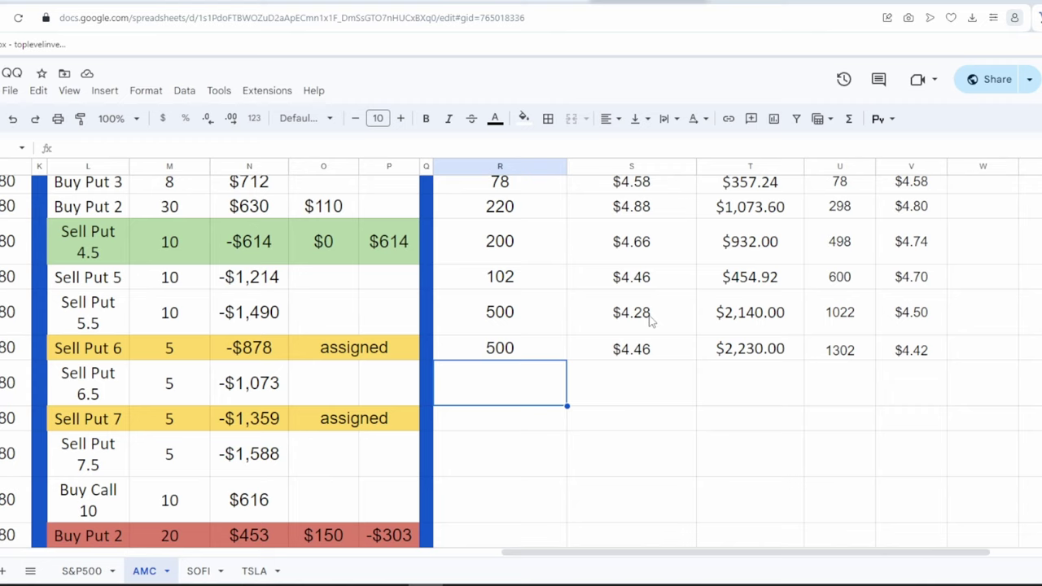
click(649, 348)
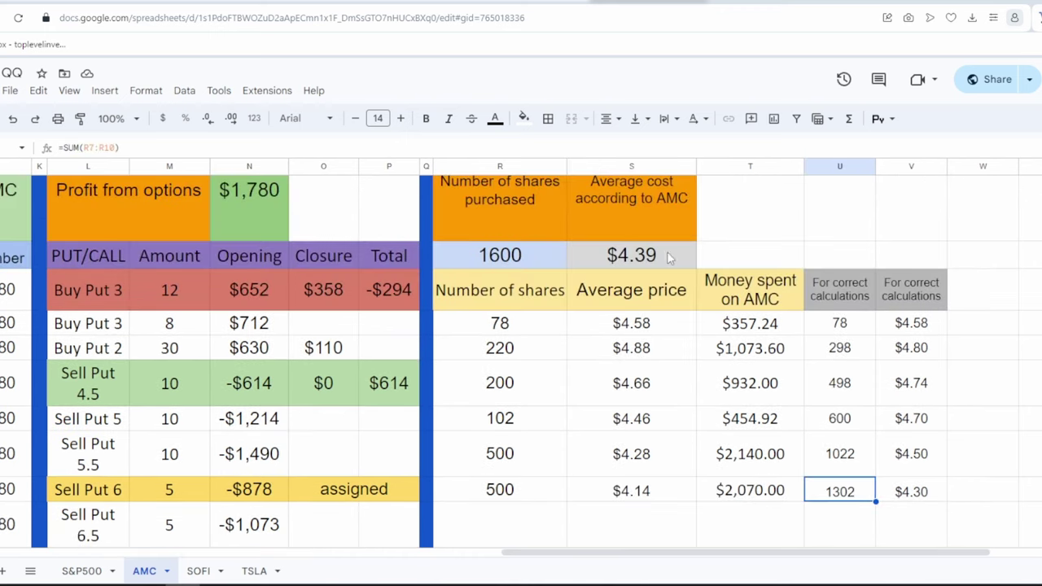
Step: Check how the total number of shares purchased and the average AMC cost are recorded in the share position section
click(631, 256)
double_click(632, 256)
scroll(1018, 309, down, 5)
key(Escape)
scroll(1005, 316, up, 5)
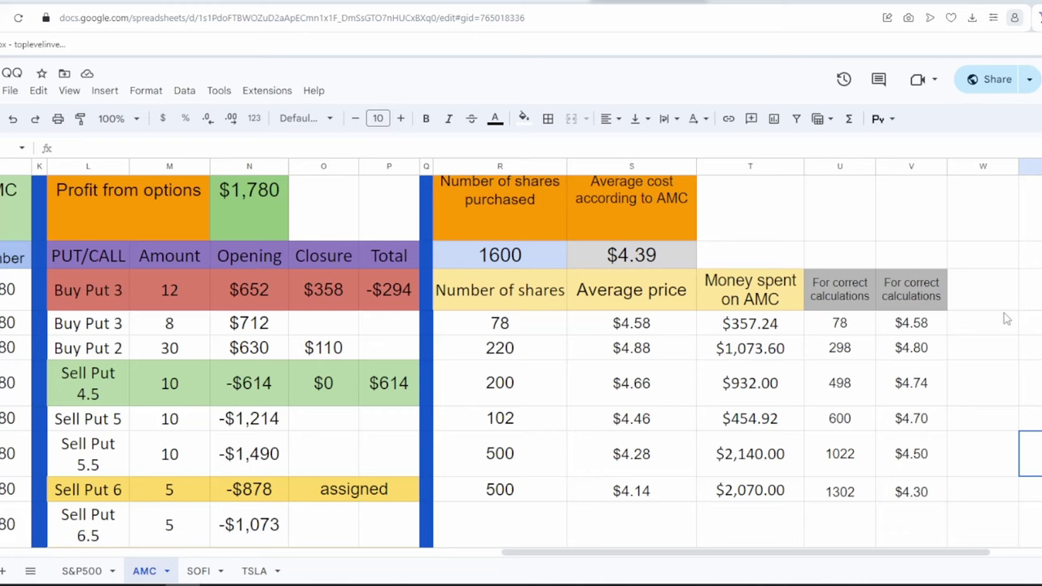
click(514, 254)
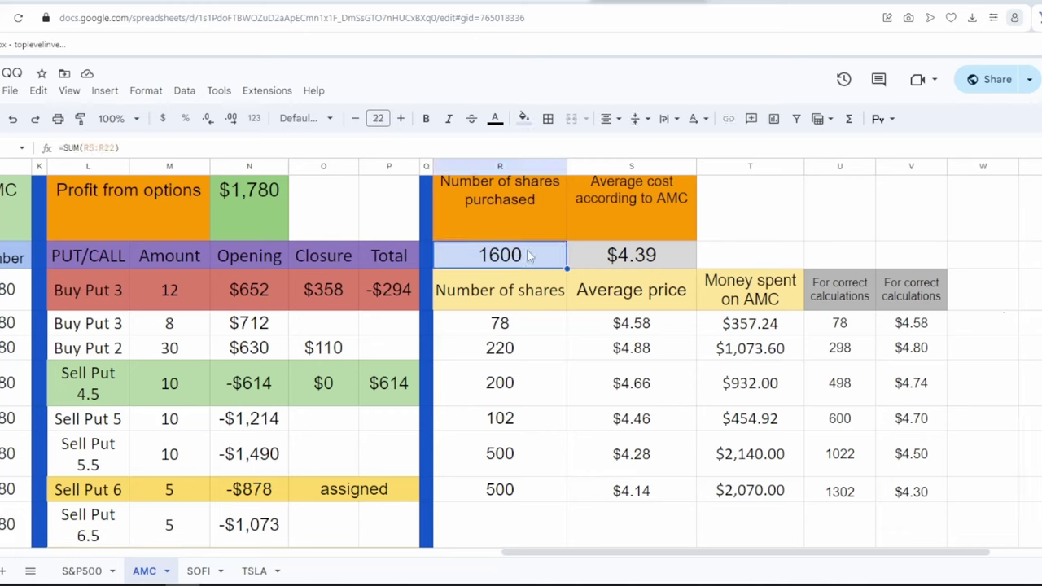
click(643, 258)
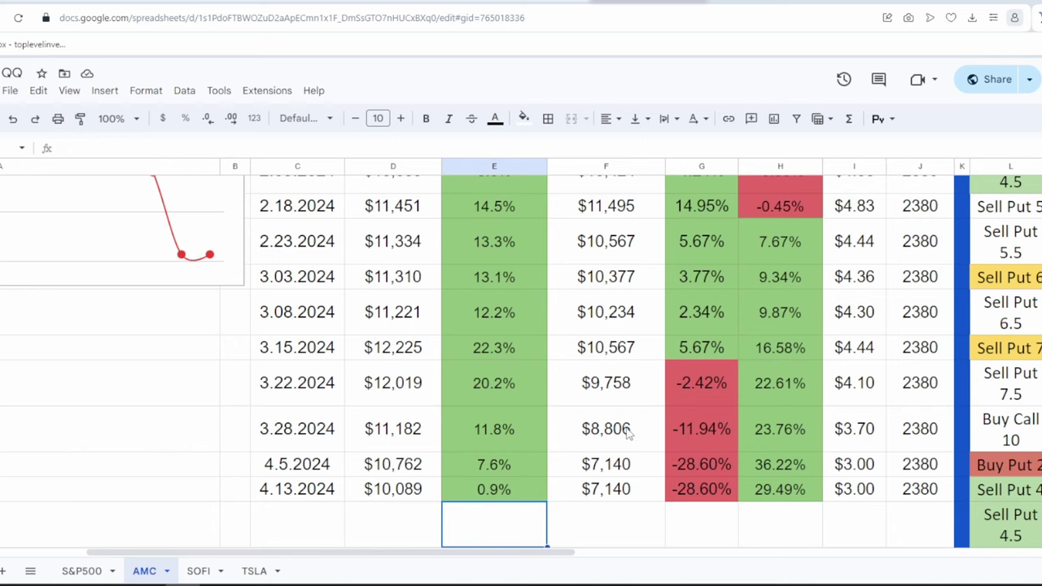
Step: Look up AMC's last price on TradingView and set the AMC price in the spreadsheet's 4.13.2024 row to 2.65
click(192, 2)
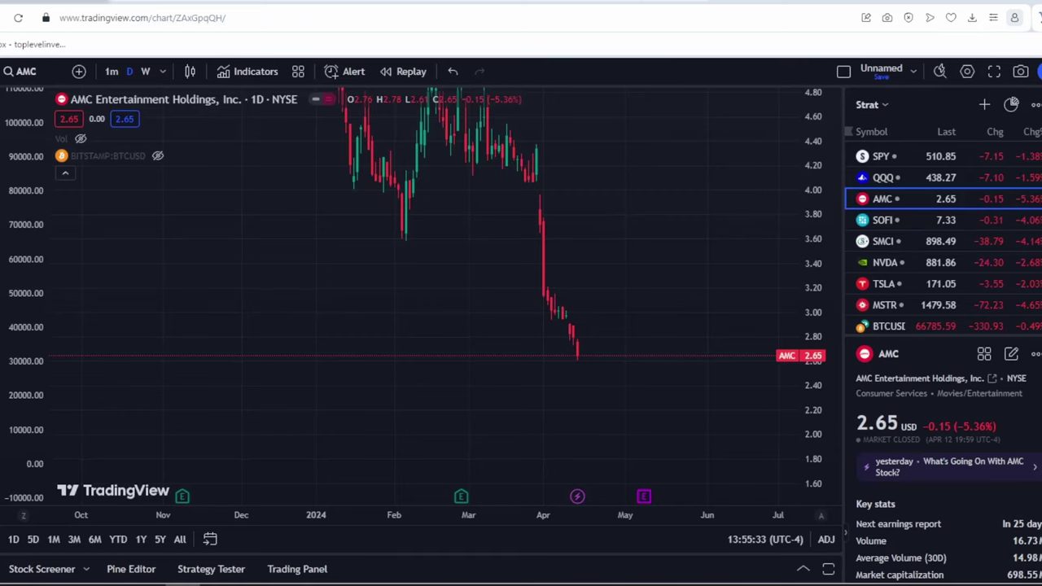
click(98, 2)
text(65)
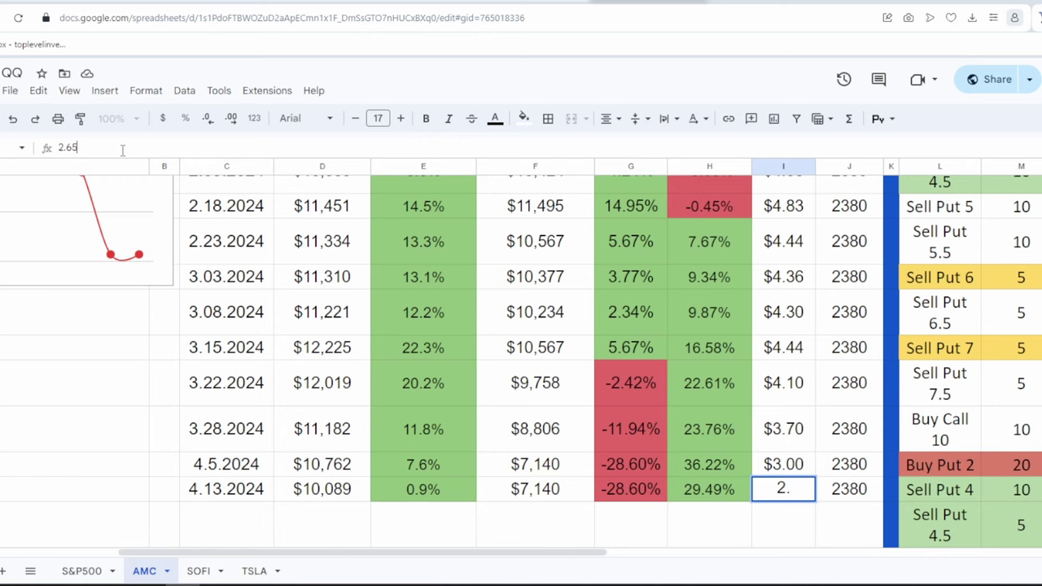
key(Return)
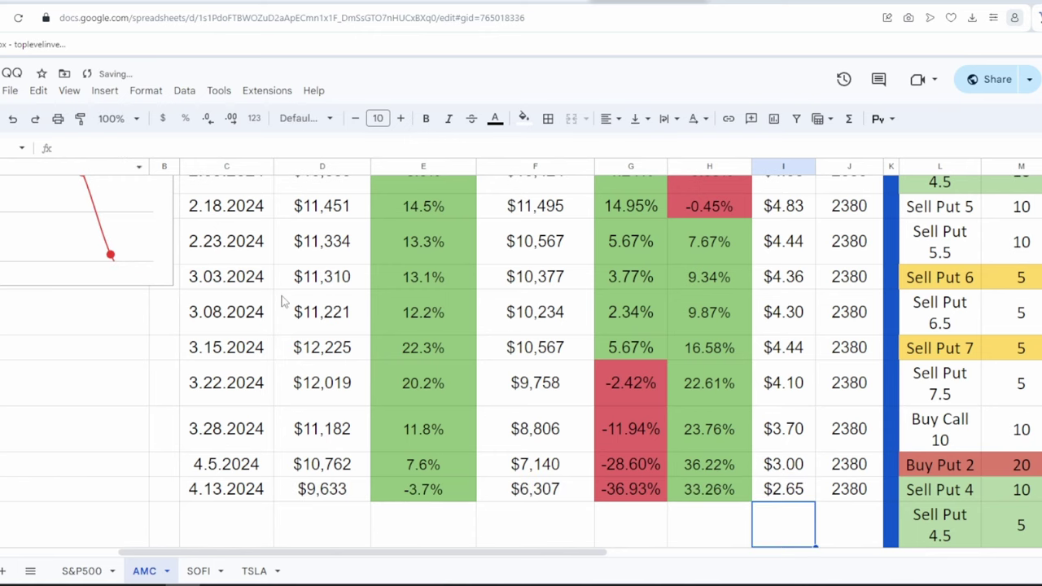
Step: Fill the My strategy% cell in the 4.13.2024 row with red
click(423, 489)
click(523, 119)
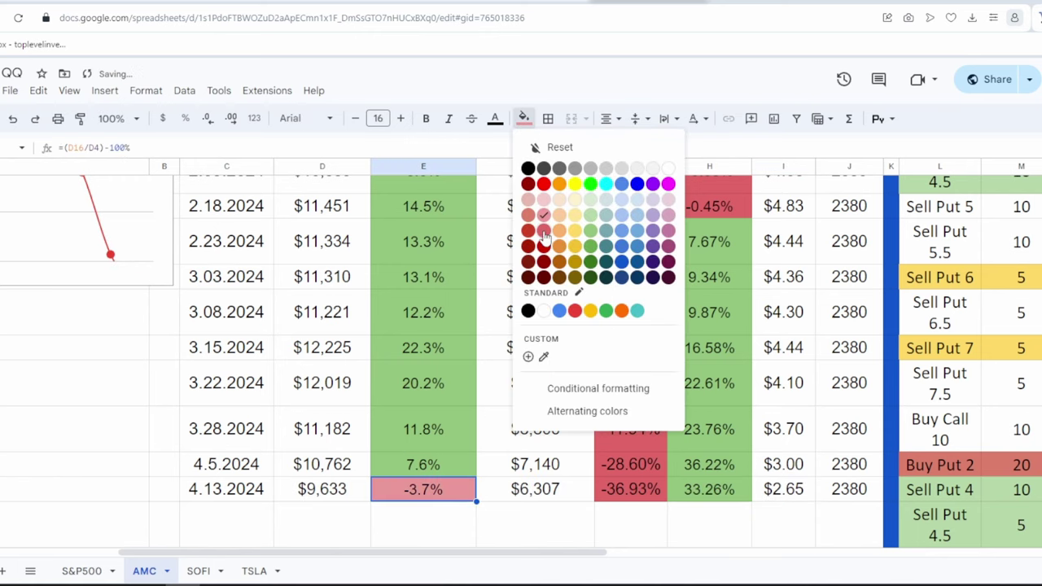
click(543, 230)
click(591, 303)
Step: Compare the strategy's percentage results with AMC's own from 1.16.2024 to 4.13.2024, focusing on the latest row
scroll(627, 329, up, 4)
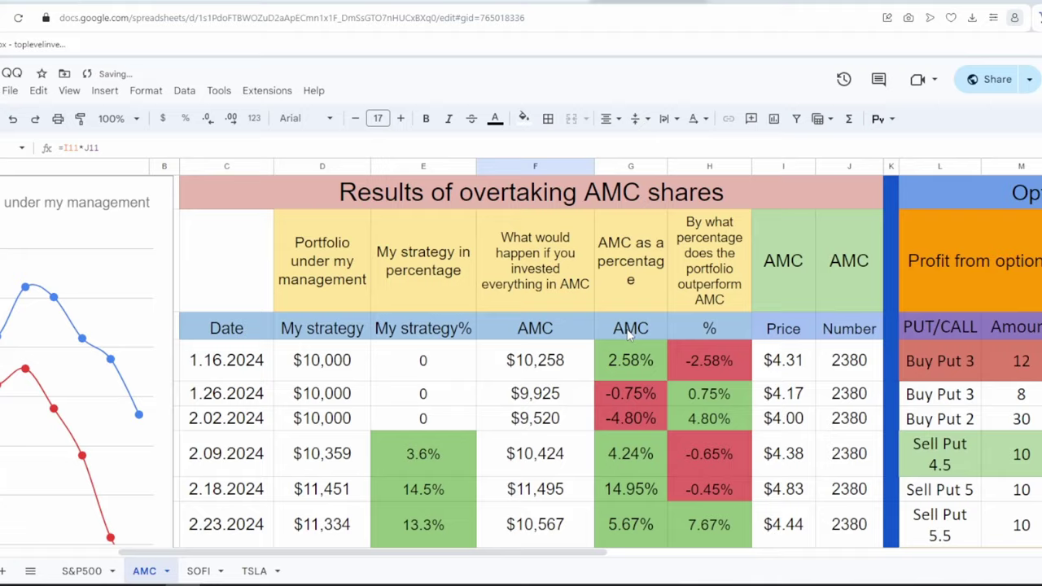
scroll(627, 293, left, 3)
scroll(627, 285, right, 3)
scroll(627, 285, down, 6)
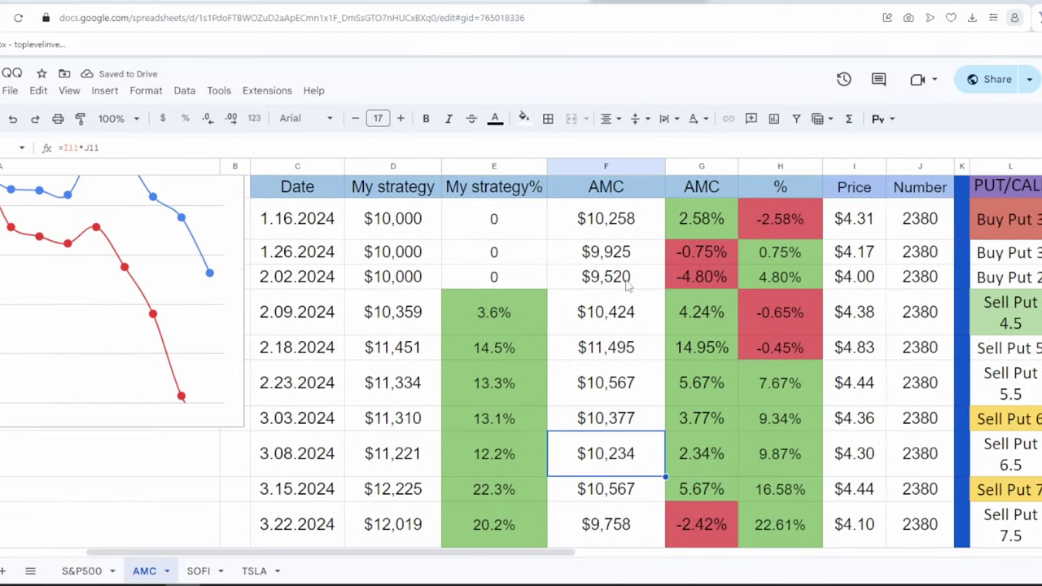
scroll(619, 293, up, 2)
scroll(605, 336, down, 2)
click(514, 355)
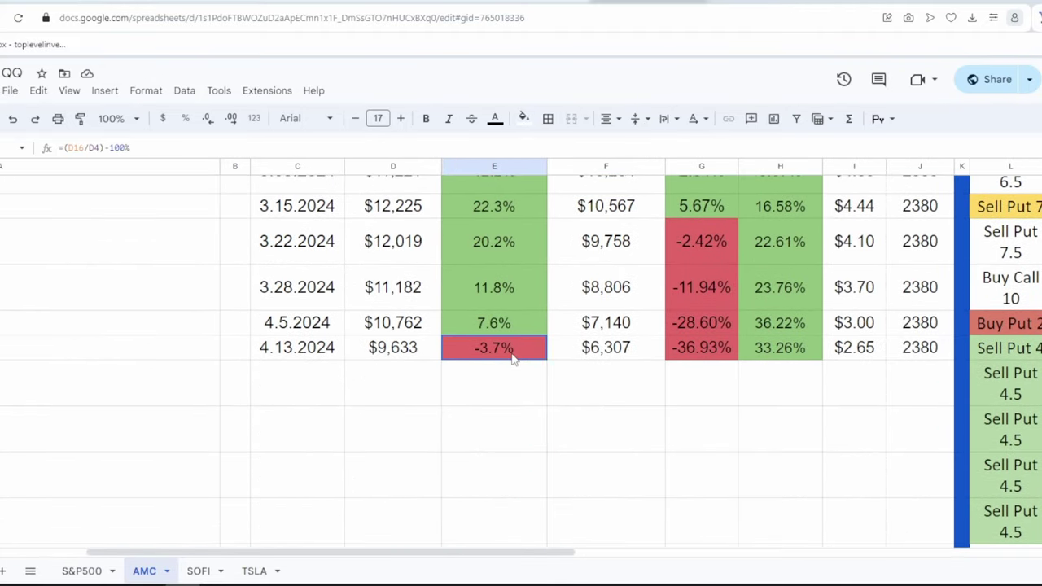
scroll(597, 389, up, 5)
scroll(597, 385, up, 2)
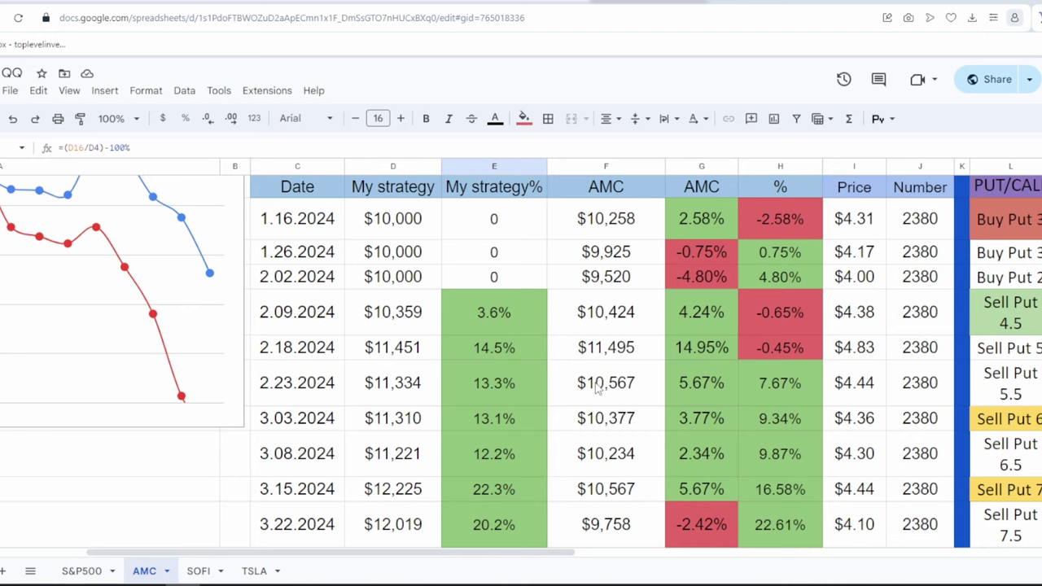
drag(318, 221, 919, 236)
scroll(569, 350, down, 3)
click(513, 349)
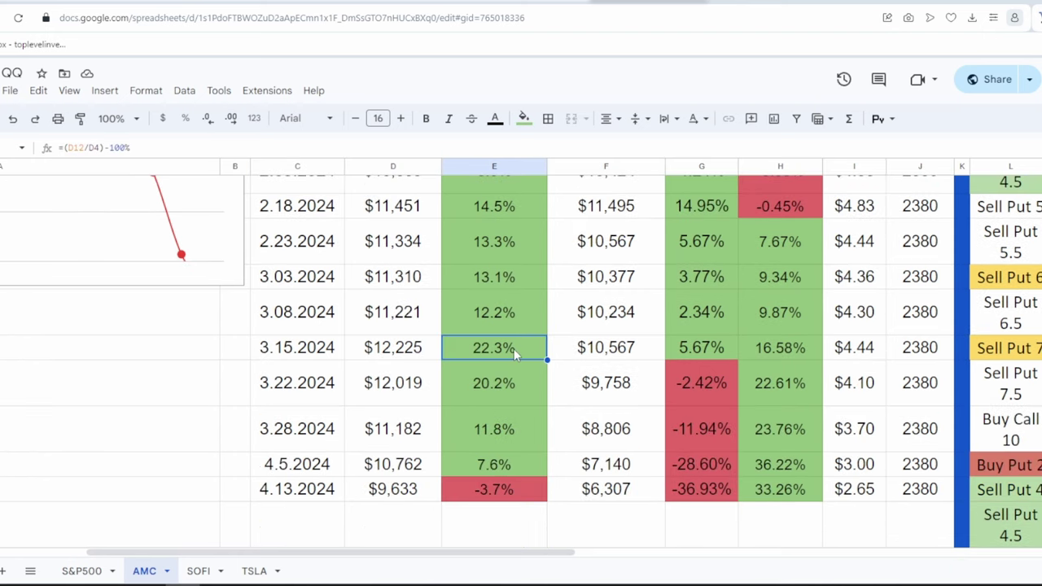
scroll(514, 349, down, 2)
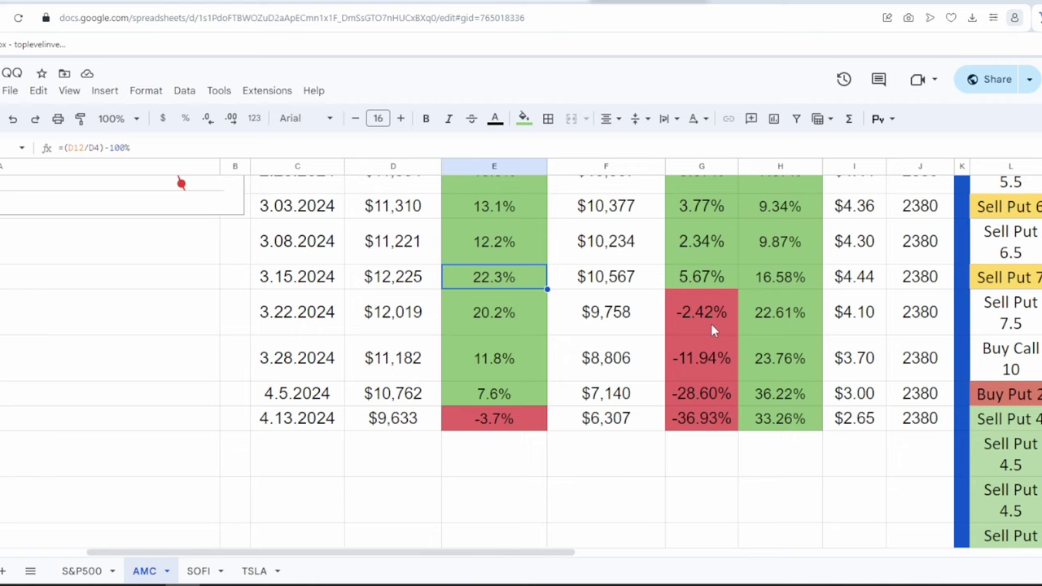
click(717, 419)
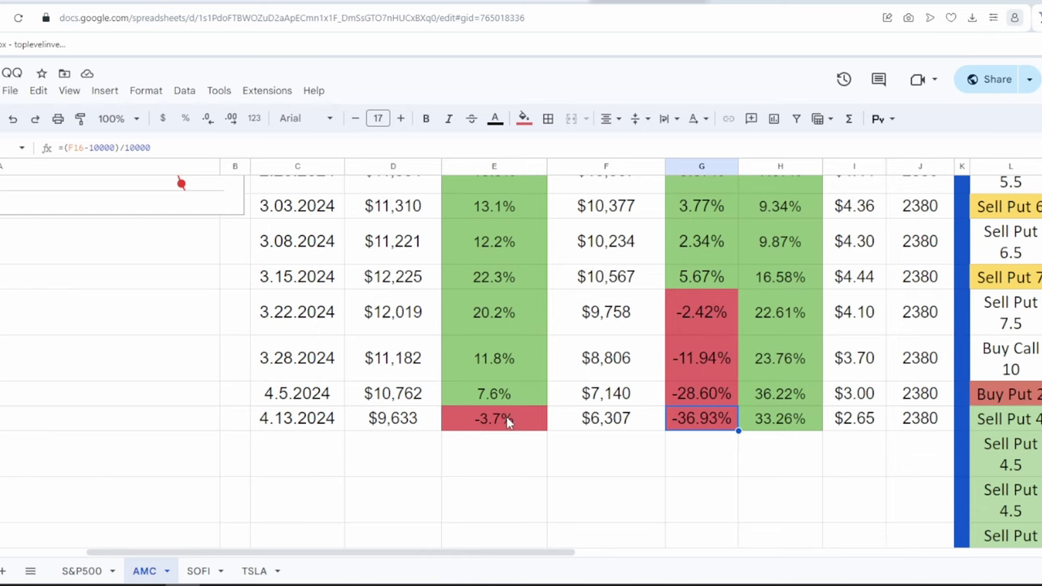
scroll(514, 431, right, 2)
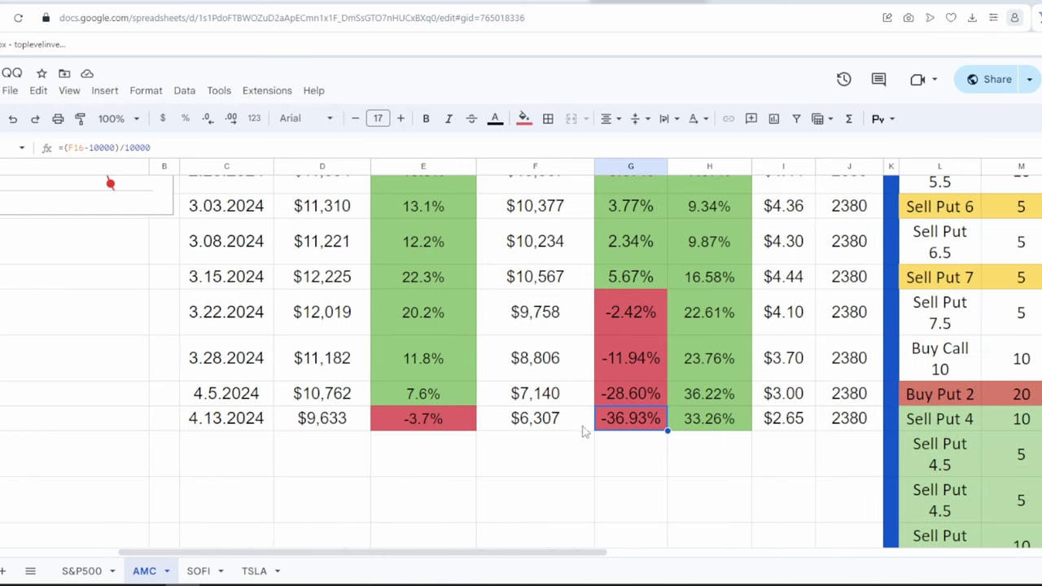
Step: Study the chart comparing the managed portfolio's value with AMC over the same dates
scroll(382, 411, up, 5)
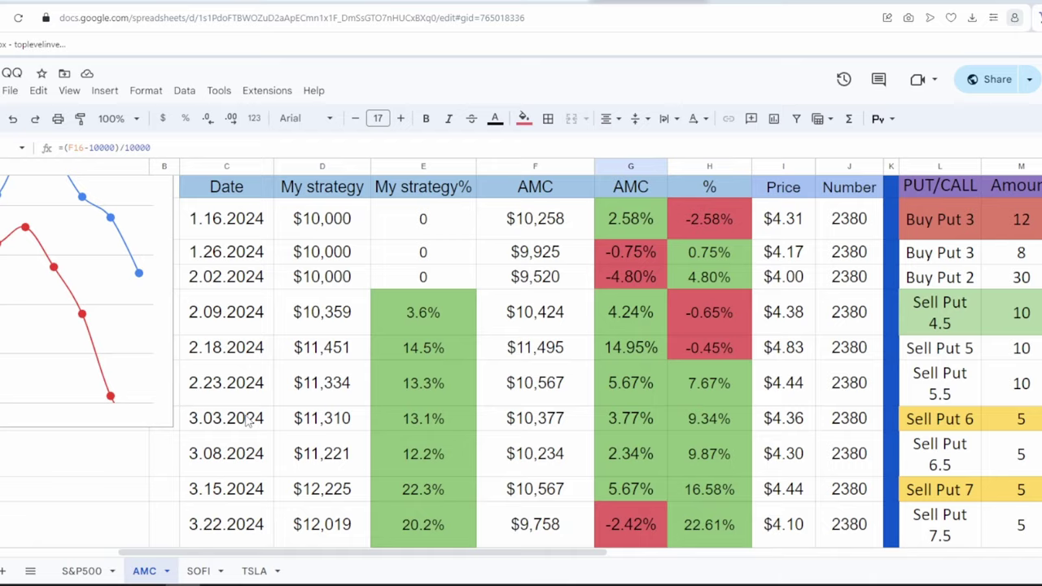
scroll(537, 423, left, 2)
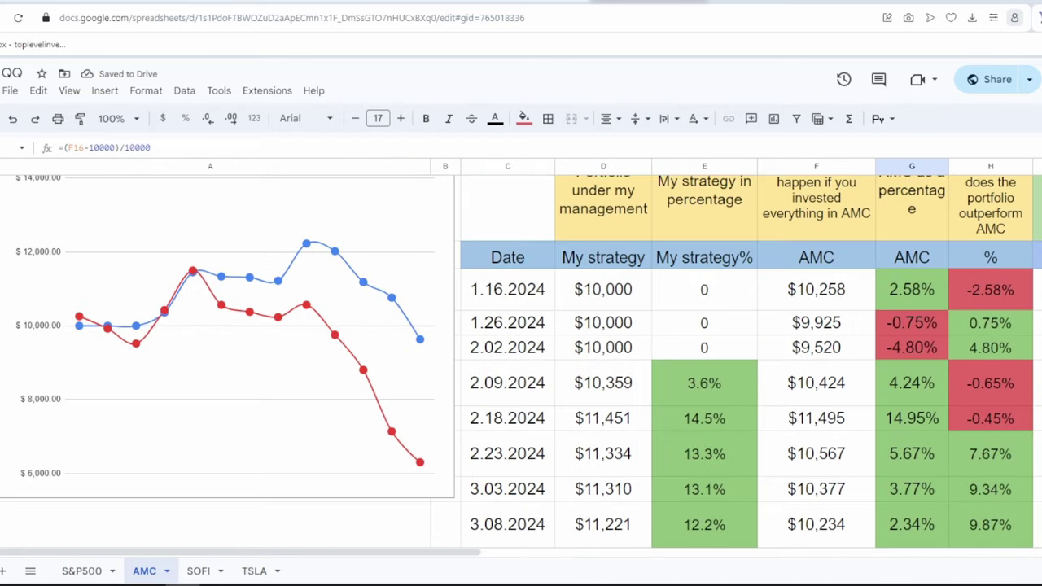
scroll(452, 381, up, 2)
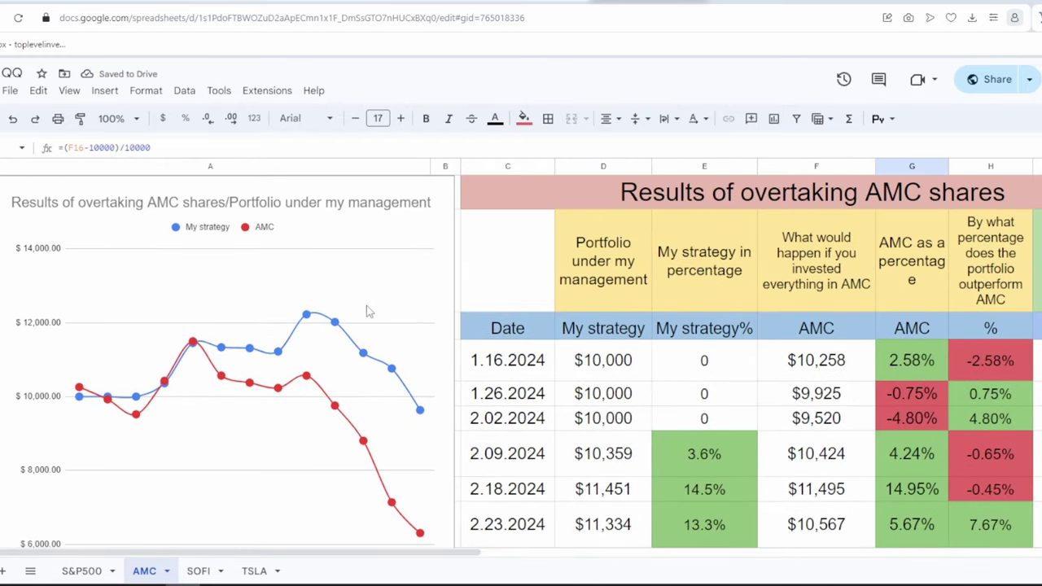
scroll(376, 301, down, 2)
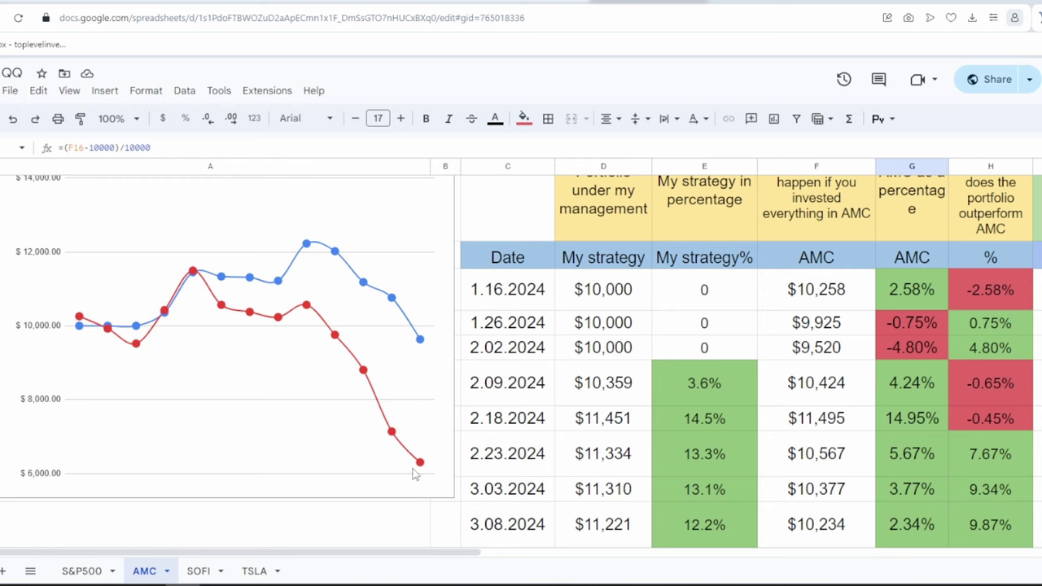
scroll(402, 374, up, 2)
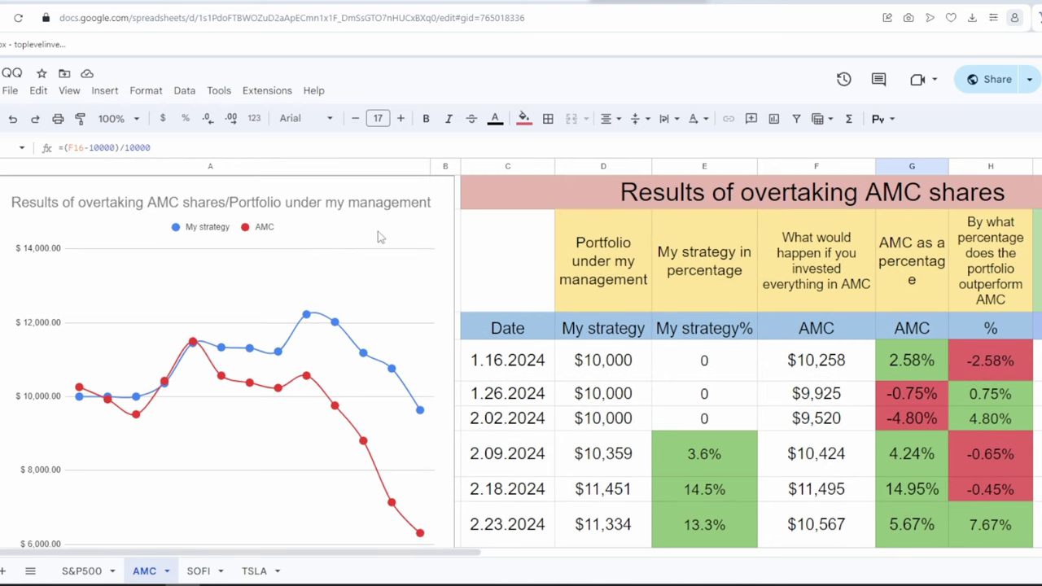
scroll(418, 225, right, 3)
scroll(418, 225, left, 2)
scroll(506, 253, down, 3)
scroll(466, 274, up, 3)
Step: Review the total profit from options and the adjoining options trades and AMC share position
scroll(371, 351, right, 5)
click(797, 262)
click(749, 255)
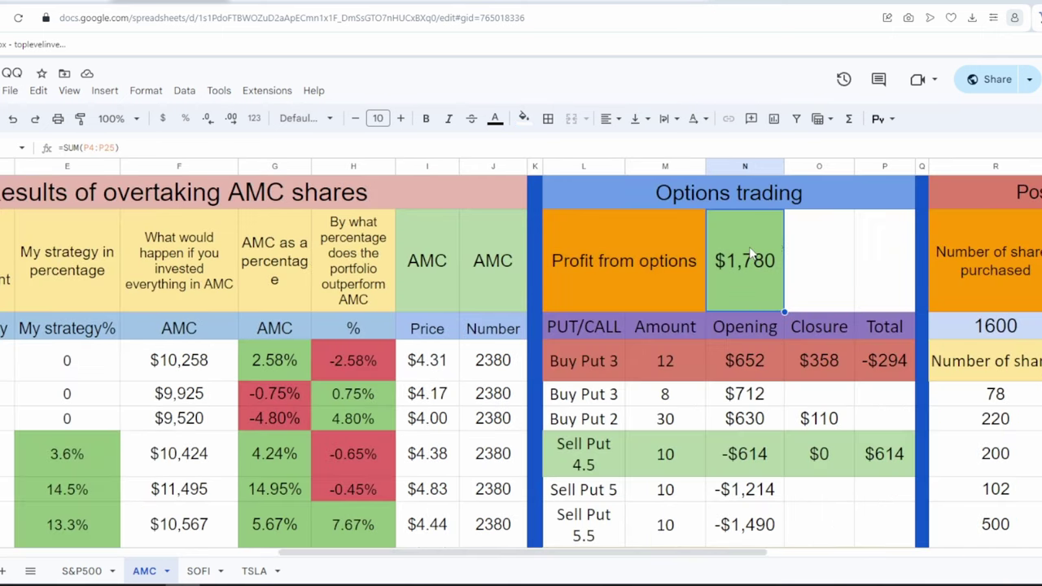
scroll(764, 273, right, 2)
scroll(764, 271, right, 4)
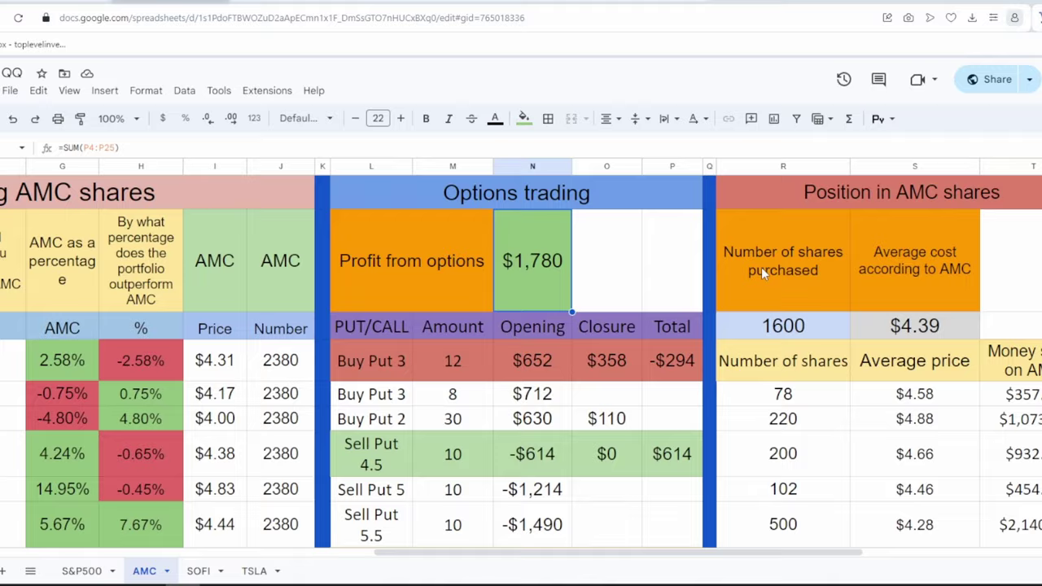
scroll(814, 261, down, 3)
scroll(822, 254, up, 3)
scroll(822, 254, left, 3)
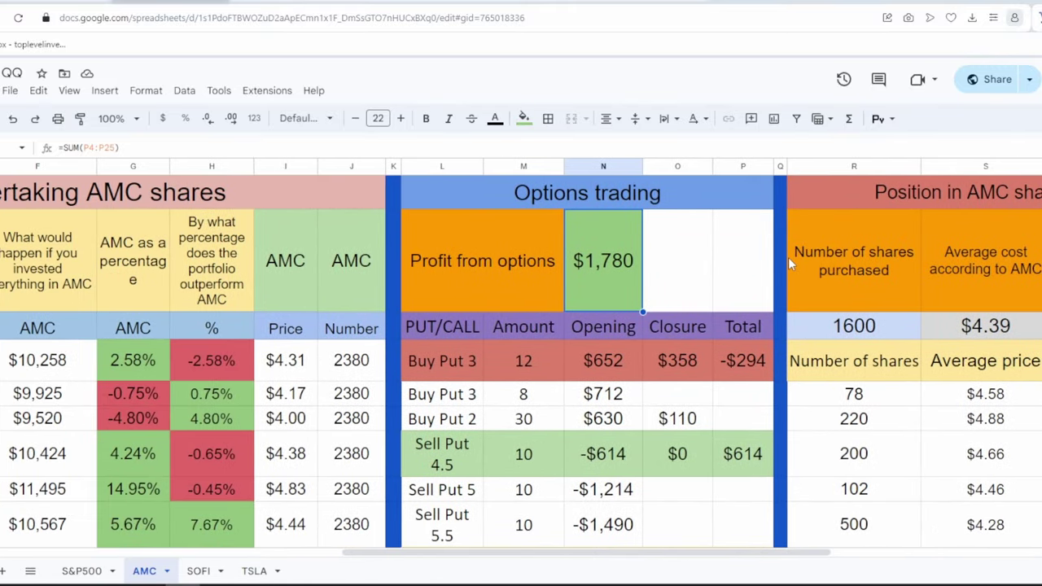
Step: Glance at the portfolio in Trader Workstation, and return to Google Sheets to review the AMC results chart and table
scroll(788, 258, left, 8)
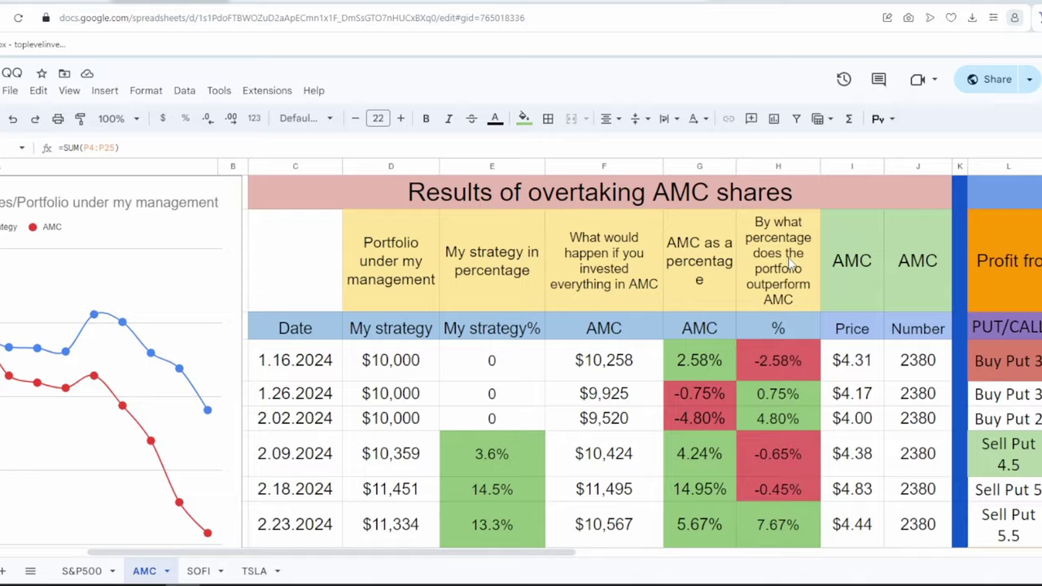
key(alt+Tab)
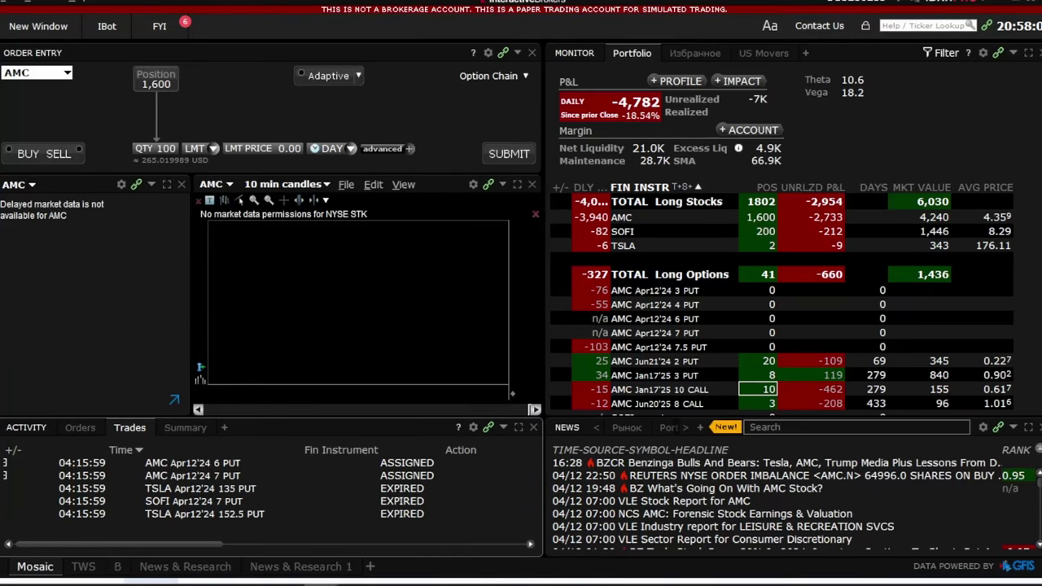
key(alt+Tab)
scroll(735, 341, down, 3)
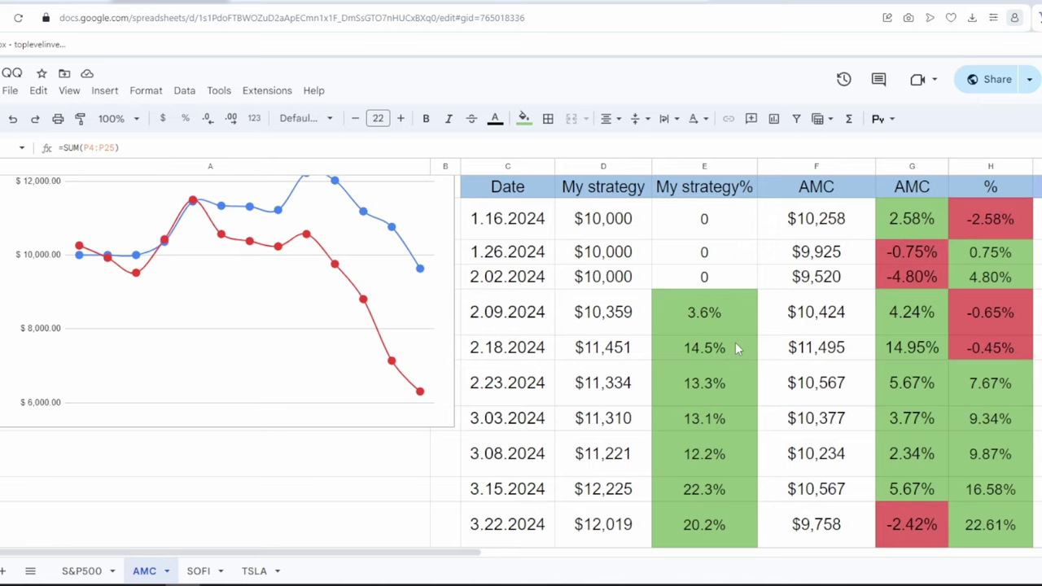
scroll(735, 342, up, 1)
scroll(735, 342, down, 3)
scroll(566, 407, up, 5)
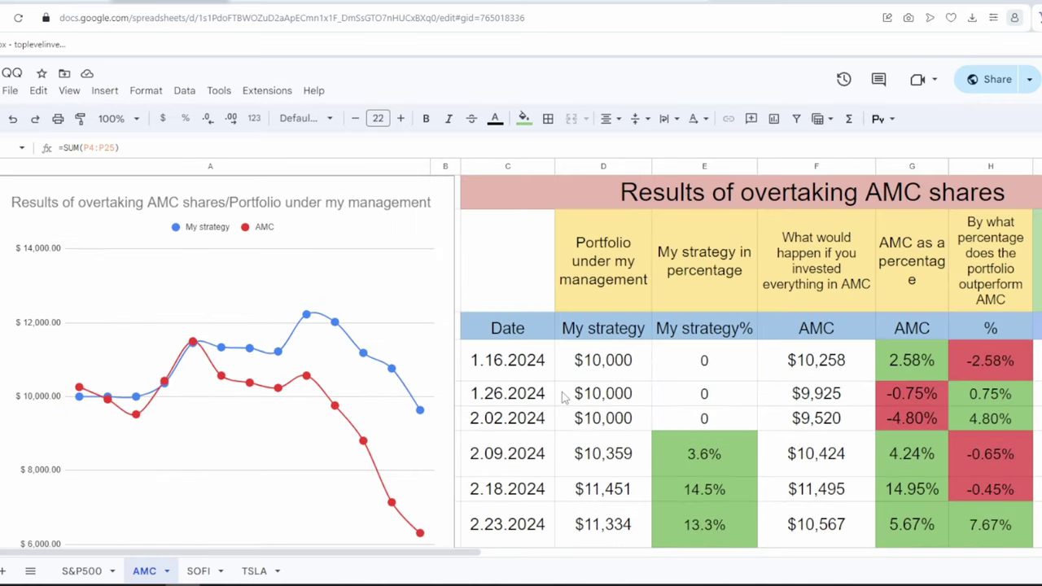
scroll(562, 396, right, 5)
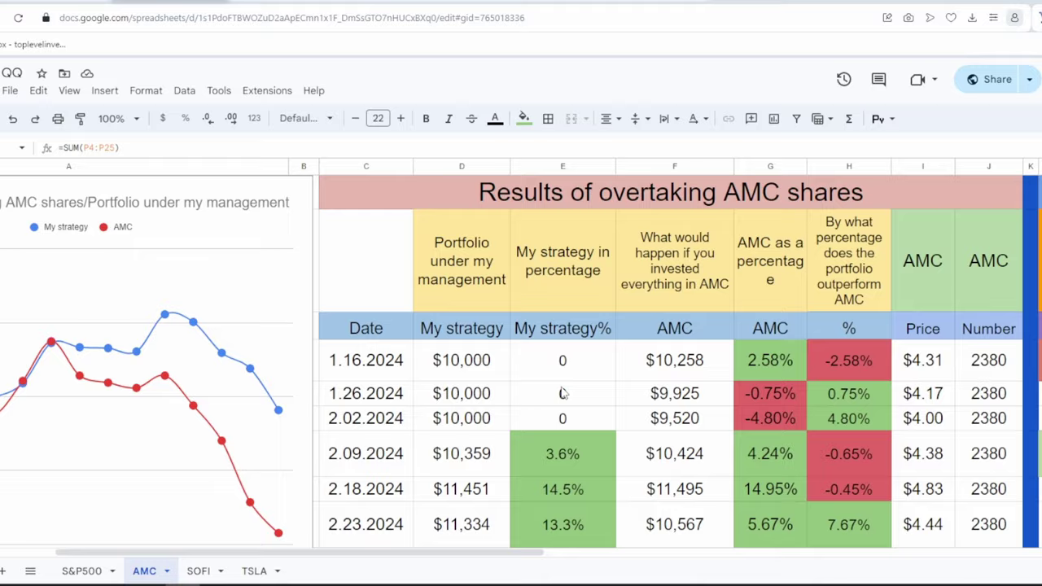
scroll(560, 381, right, 2)
scroll(560, 381, left, 4)
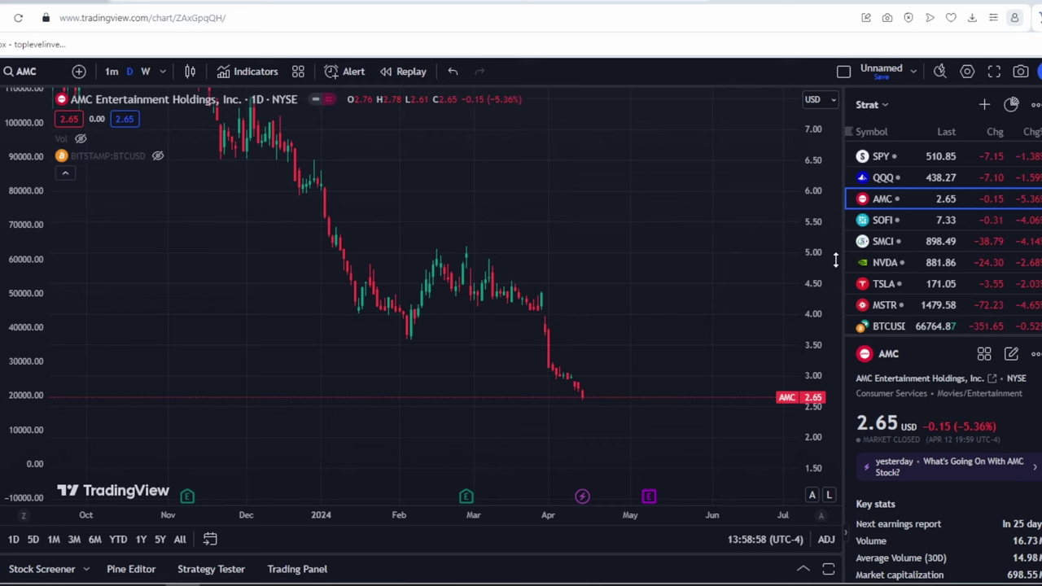
Step: Examine AMC's daily price history on TradingView back through 2023 and 2022 to its much higher past prices
drag(835, 260, 822, 411)
drag(778, 179, 725, 337)
drag(826, 224, 833, 295)
scroll(765, 290, down, 5)
scroll(816, 284, down, 10)
drag(688, 302, 550, 555)
scroll(812, 231, down, 6)
drag(765, 138, 765, 365)
scroll(765, 288, down, 6)
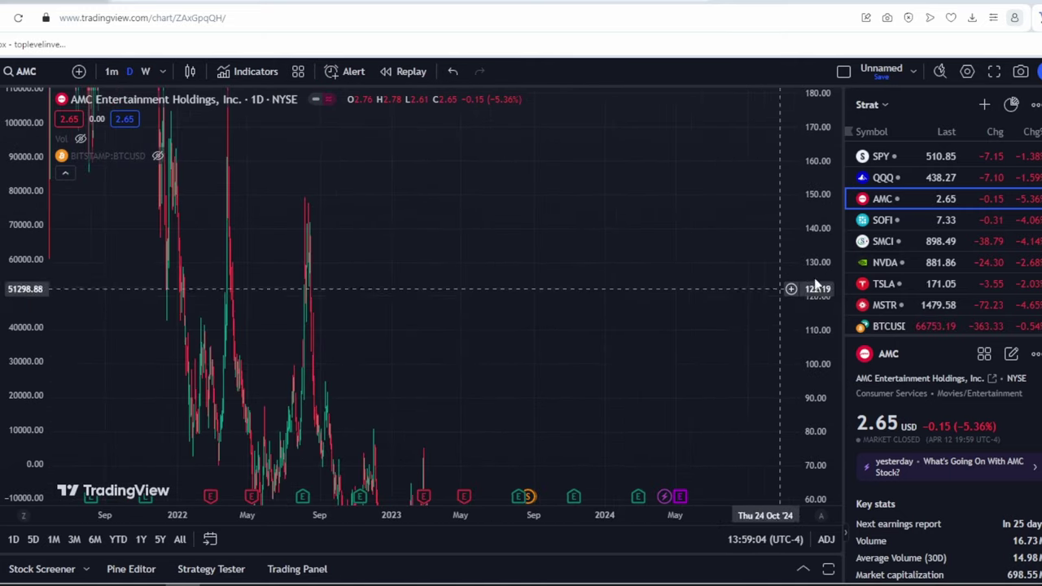
scroll(819, 278, down, 5)
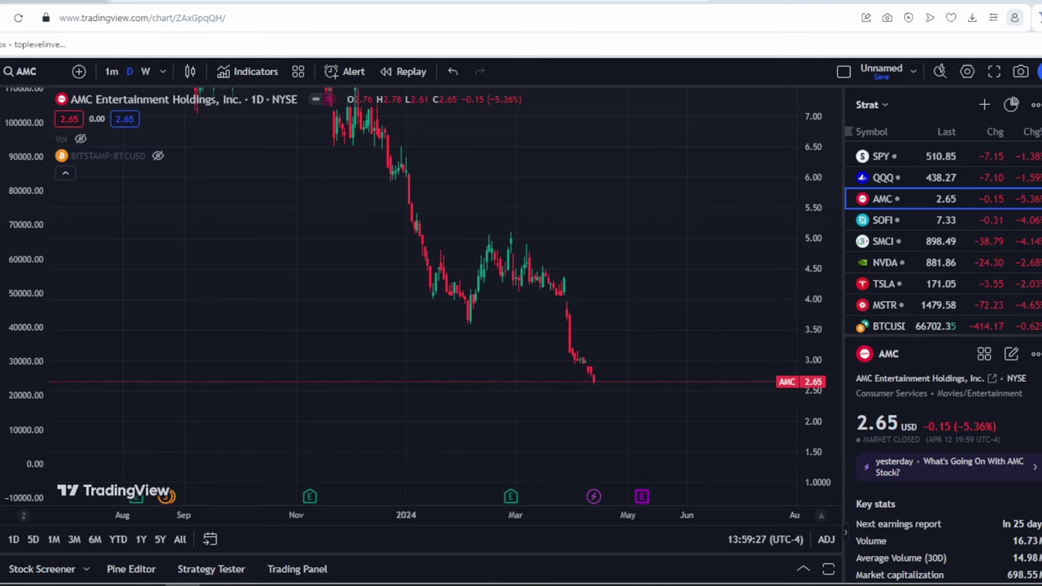
Step: Focus on AMC's 2024 daily candles and upcoming months, checking them against the options trades listed in the spreadsheet
scroll(648, 326, up, 3)
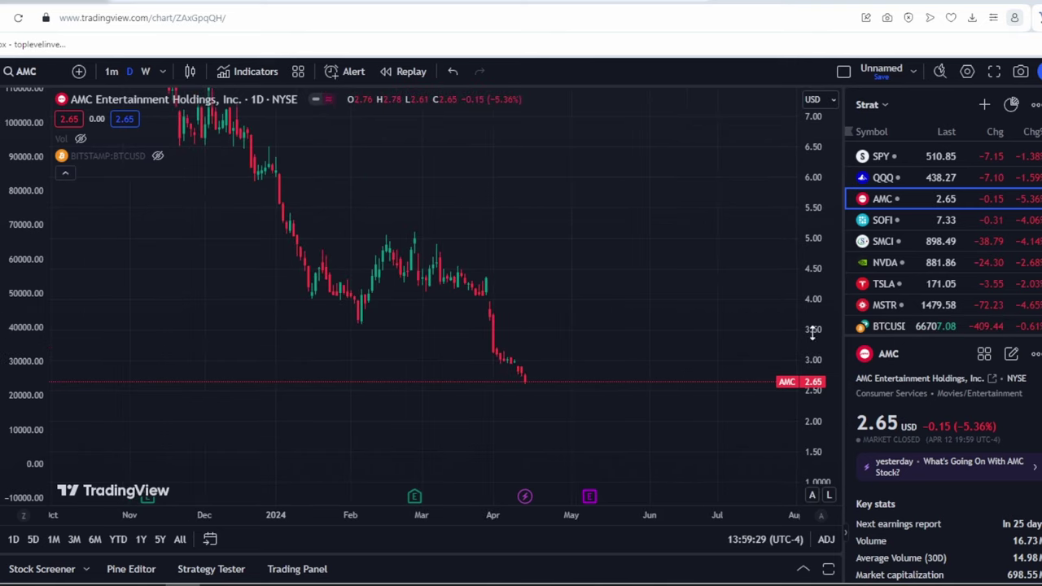
scroll(812, 356, up, 3)
drag(682, 315, 680, 285)
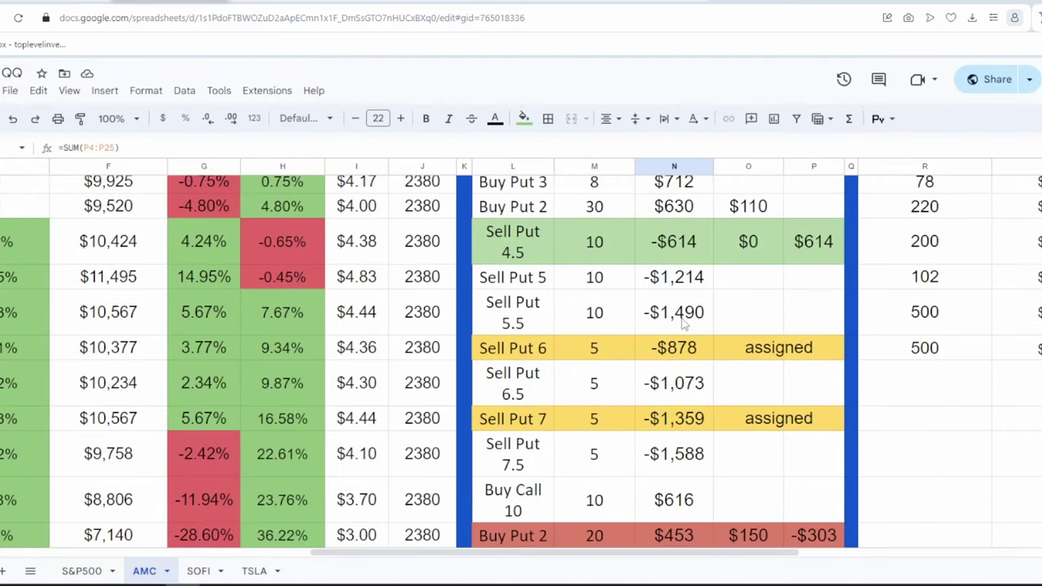
scroll(684, 323, up, 5)
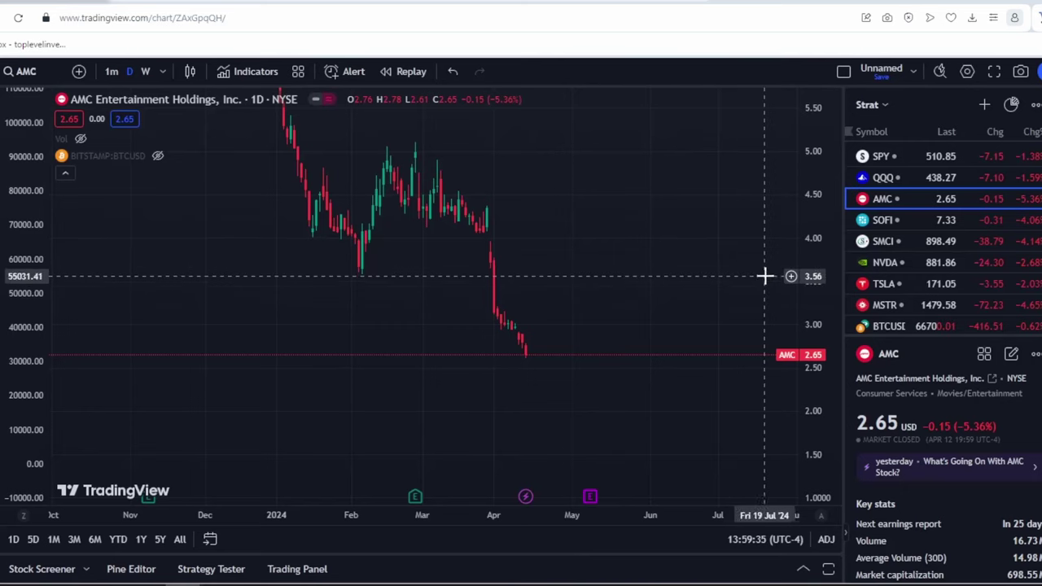
scroll(765, 275, up, 3)
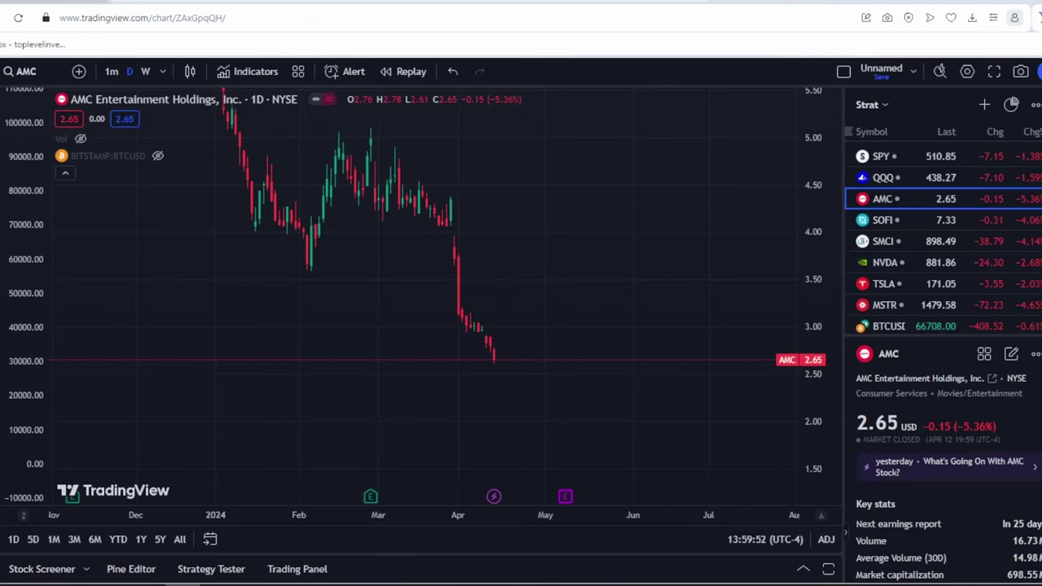
Step: Compare AMC's wider daily price history since 2023 with a close-up of its 2024 daily candles
scroll(559, 343, down, 1)
scroll(814, 387, down, 2)
scroll(814, 386, up, 3)
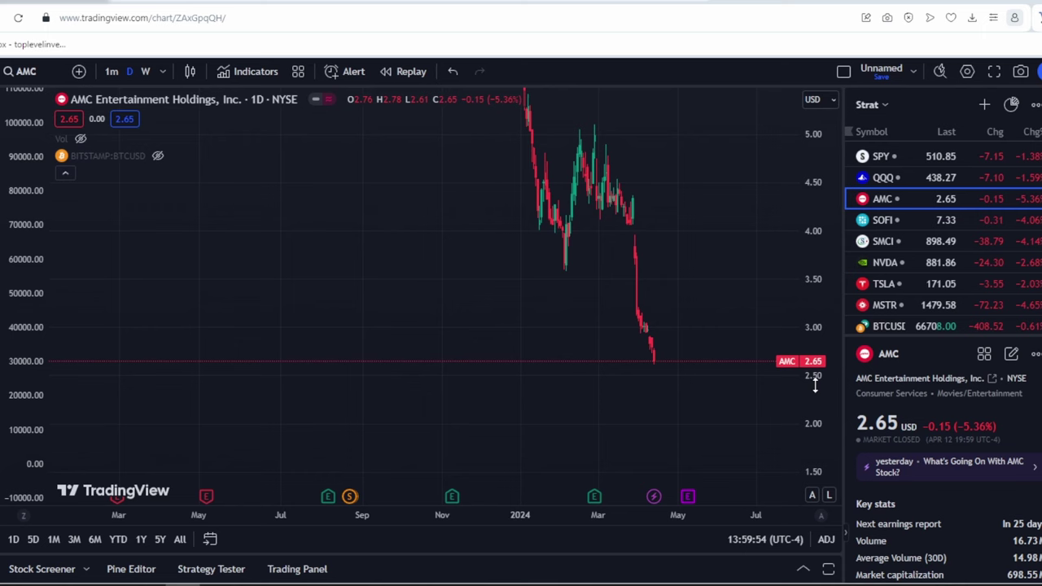
scroll(705, 330, up, 4)
drag(601, 281, 675, 289)
scroll(675, 289, up, 4)
scroll(812, 329, up, 2)
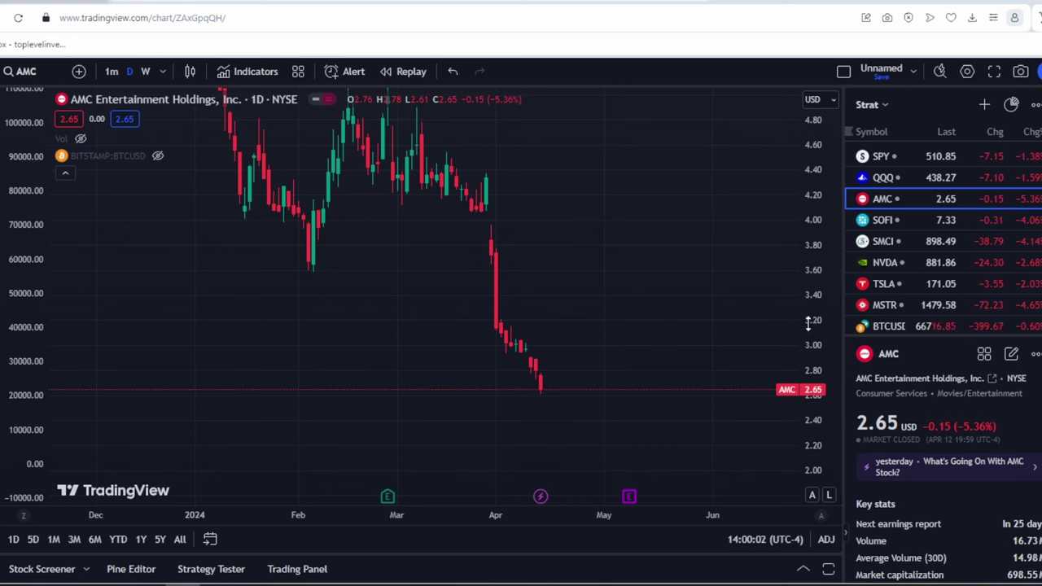
Step: Review the channel's subscriber count and dashboard in YouTube Studio, and return to AMC's 2024 daily chart in TradingView
drag(511, 293, 466, 296)
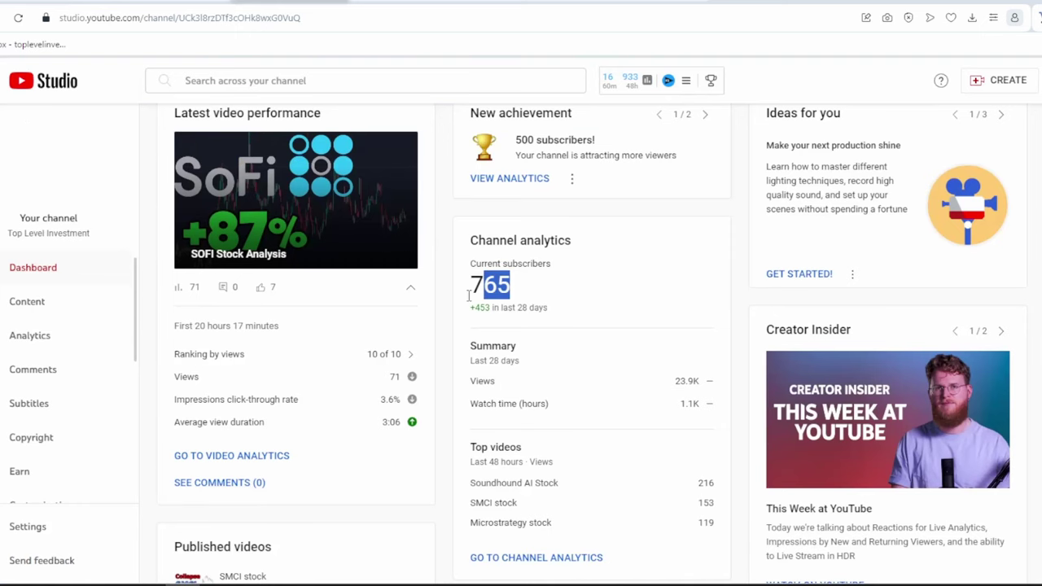
scroll(533, 294, down, 4)
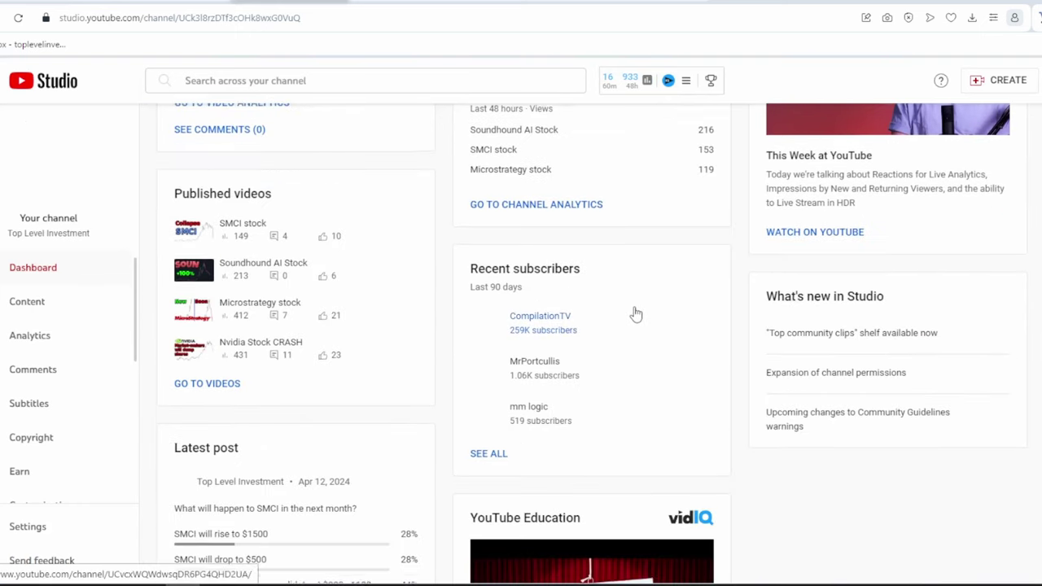
scroll(634, 311, up, 5)
click(622, 317)
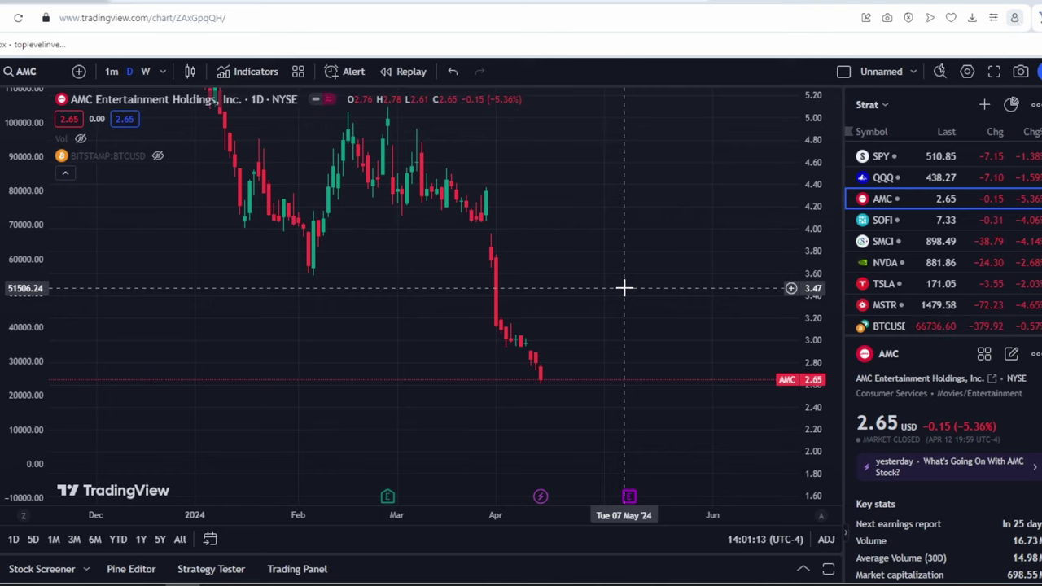
scroll(820, 296, up, 2)
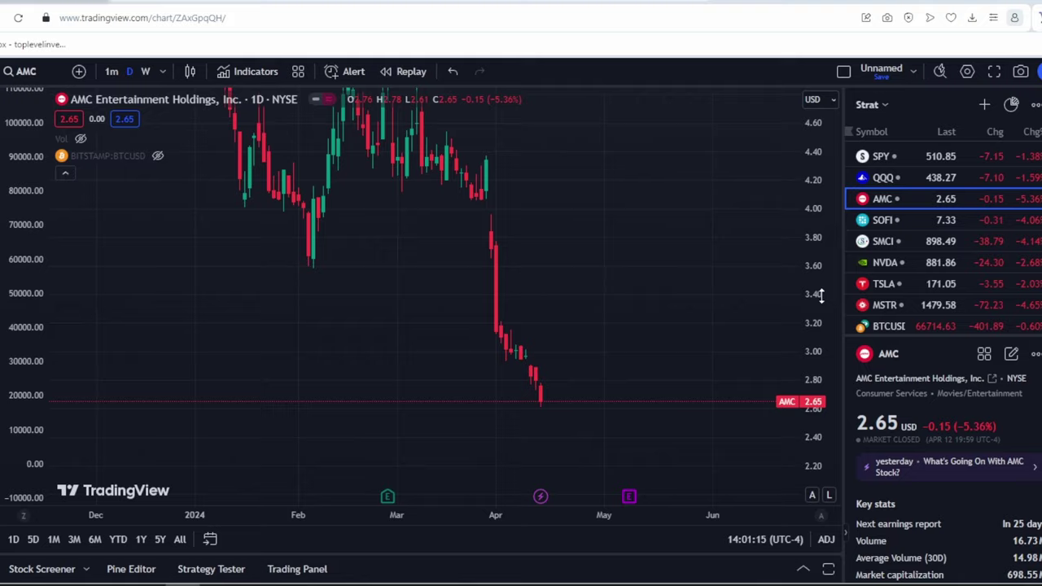